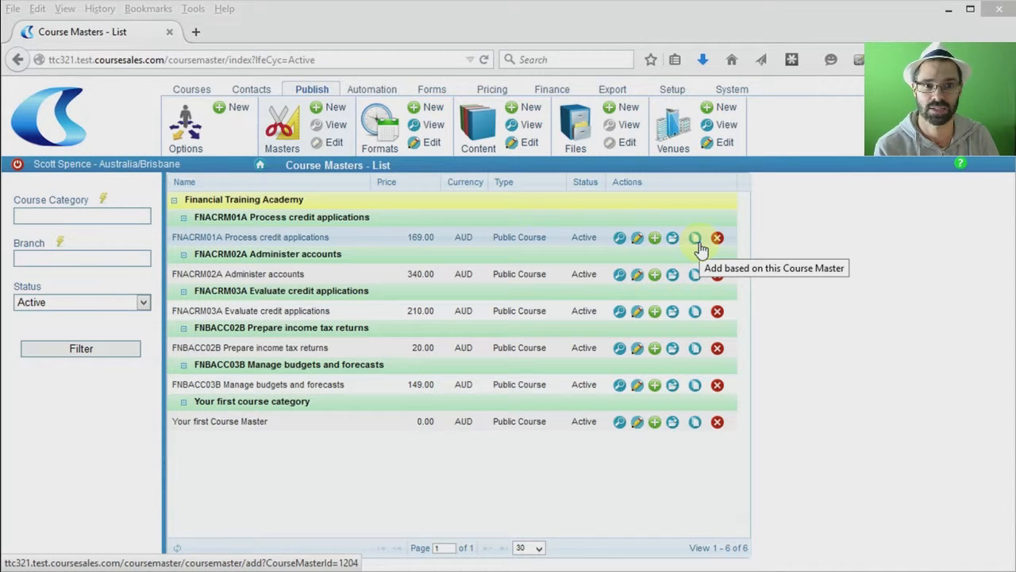
Step: Open a new course master based on FNACRM01A Process credit applications, review its pre-filled settings, and return to the course masters list
{"action": "left_click", "coordinate": [696, 240]}
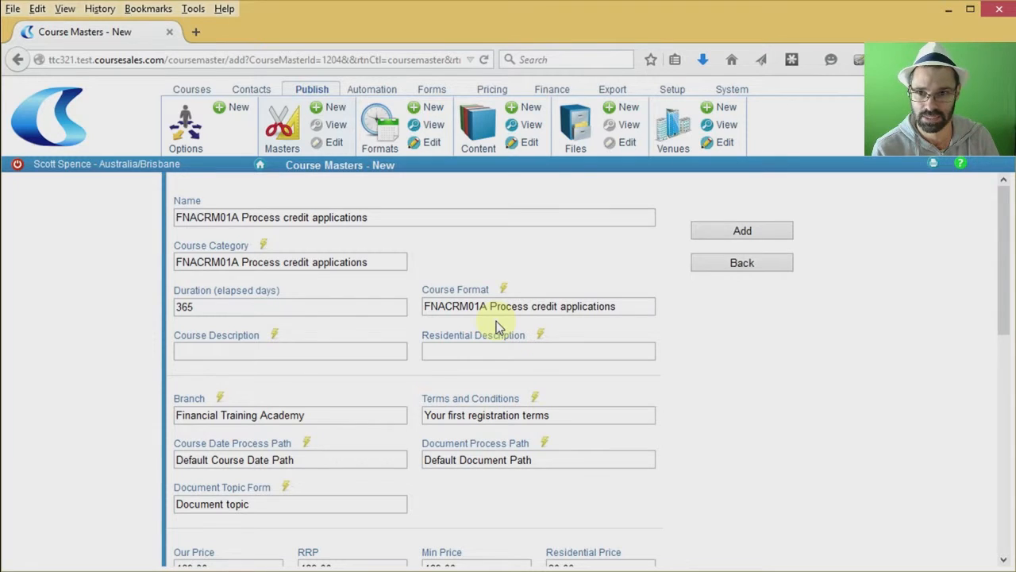
{"action": "left_click", "coordinate": [425, 306]}
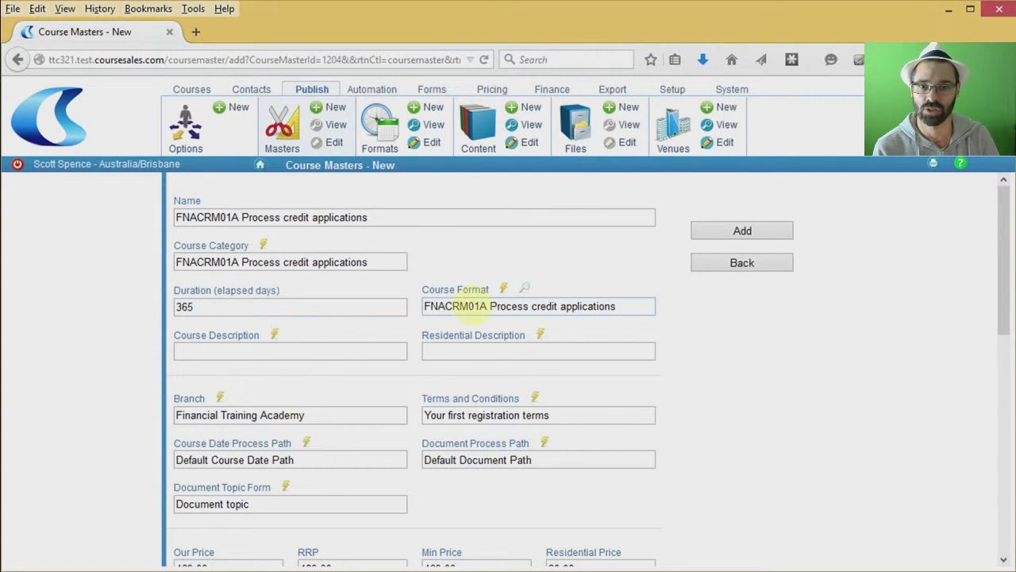
{"action": "left_click", "coordinate": [340, 266]}
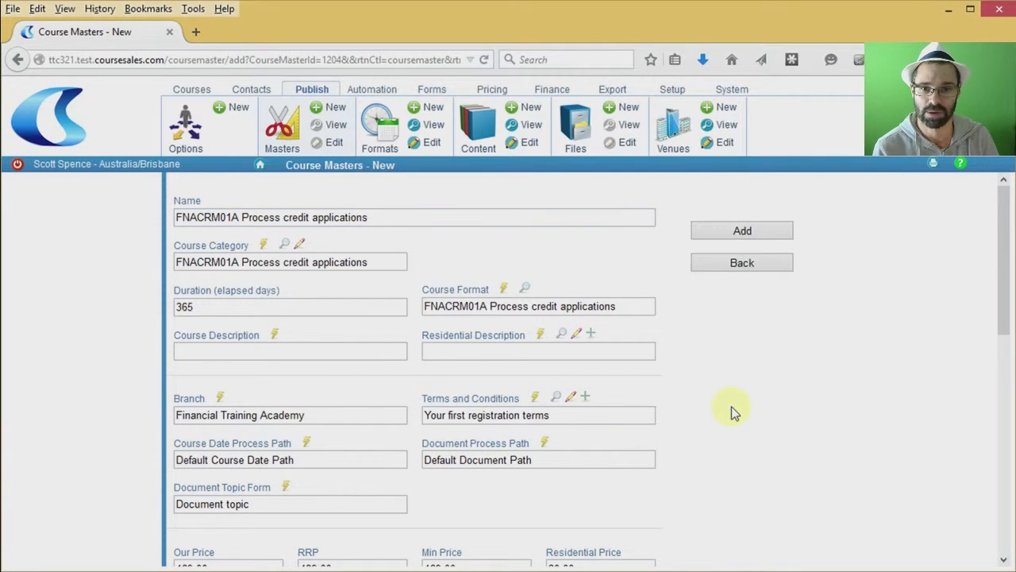
{"action": "scroll", "coordinate": [731, 407], "scroll_direction": "down", "scroll_amount": 4}
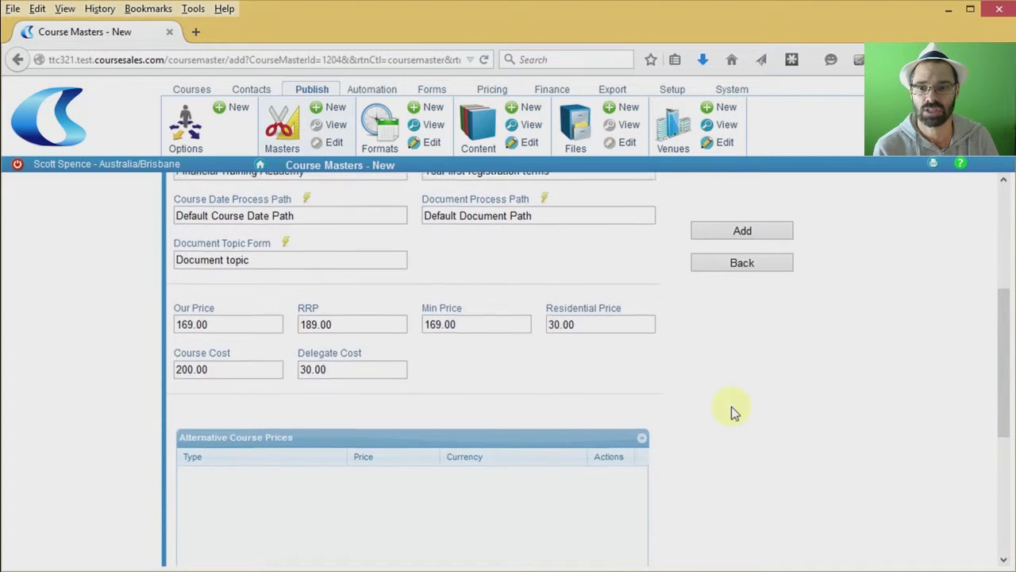
{"action": "scroll", "coordinate": [732, 411], "scroll_direction": "down", "scroll_amount": 3}
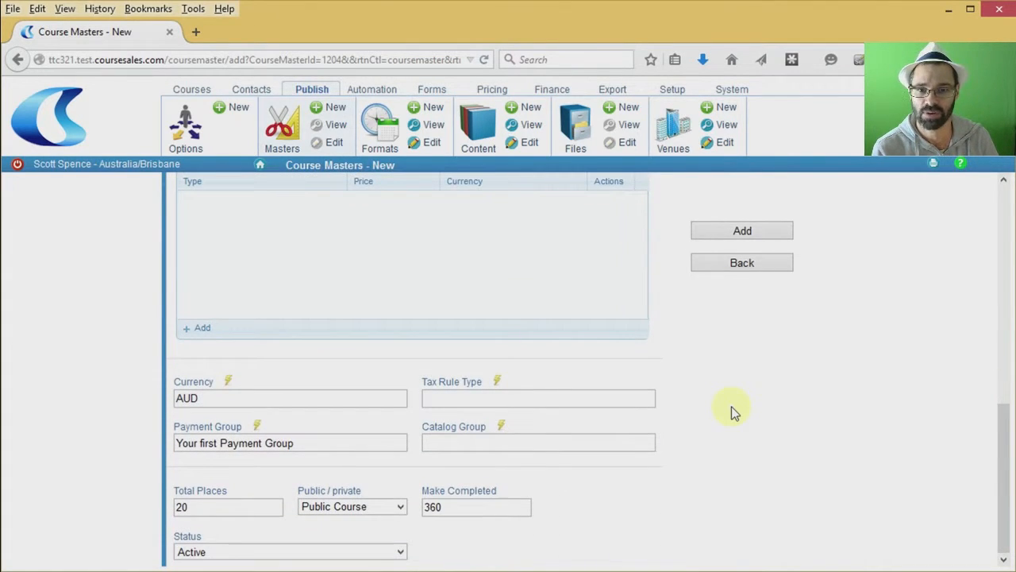
{"action": "scroll", "coordinate": [731, 406], "scroll_direction": "up", "scroll_amount": 8}
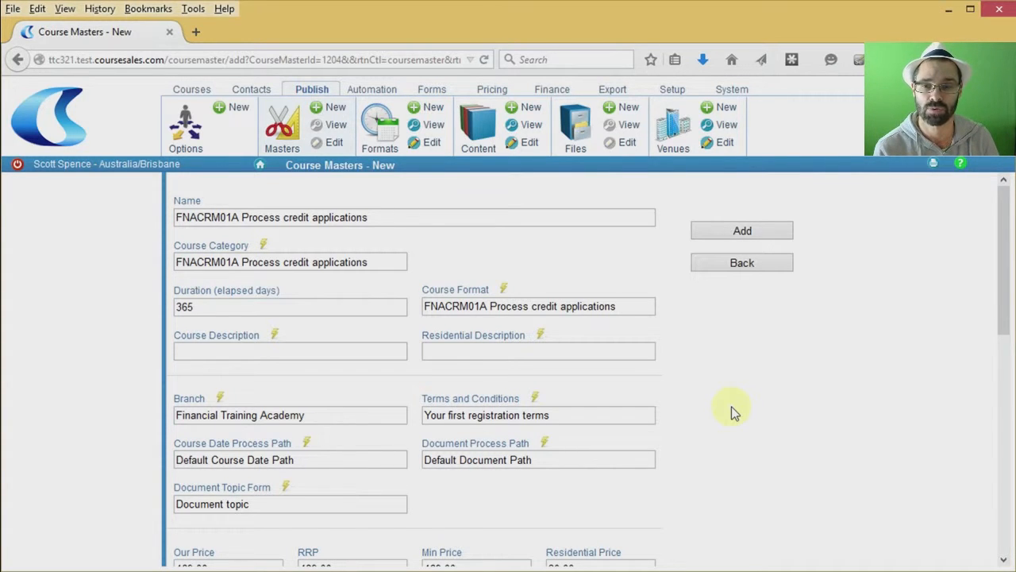
{"action": "left_click", "coordinate": [280, 124]}
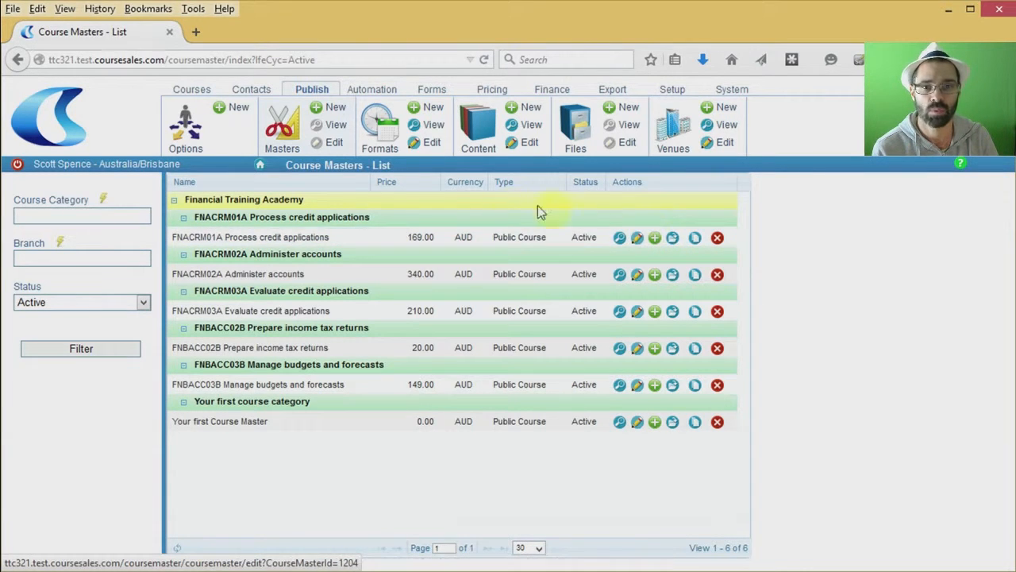
Step: Start a blank new course master and name it Tiddliwinks
{"action": "left_click", "coordinate": [324, 110]}
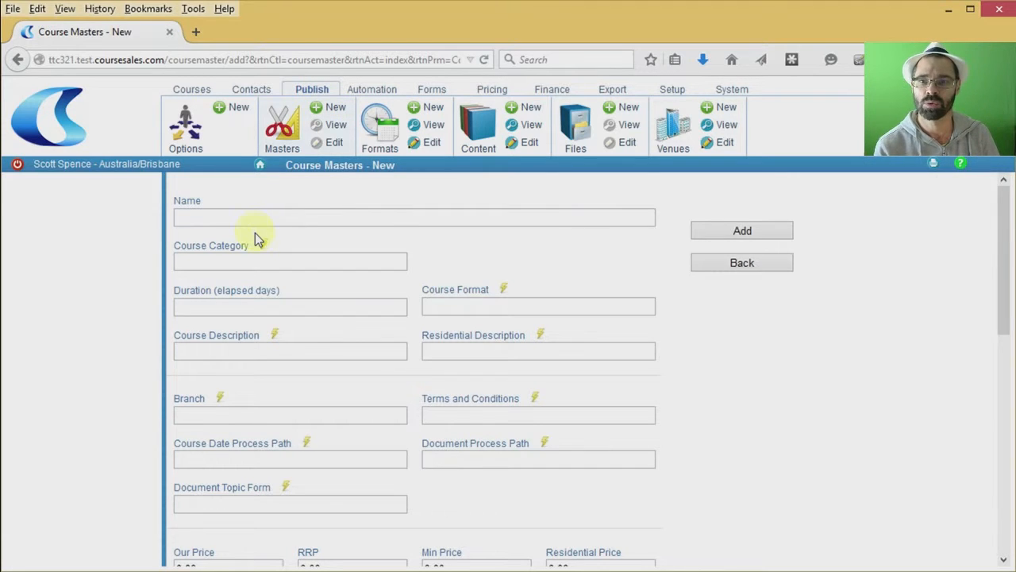
{"action": "left_click", "coordinate": [236, 216]}
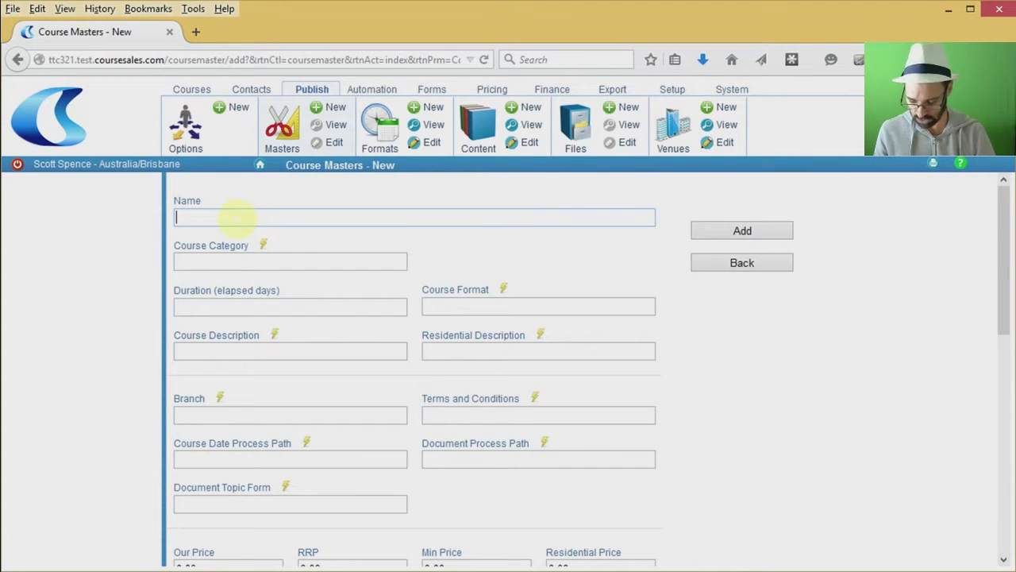
{"action": "type", "text": "Titt"}
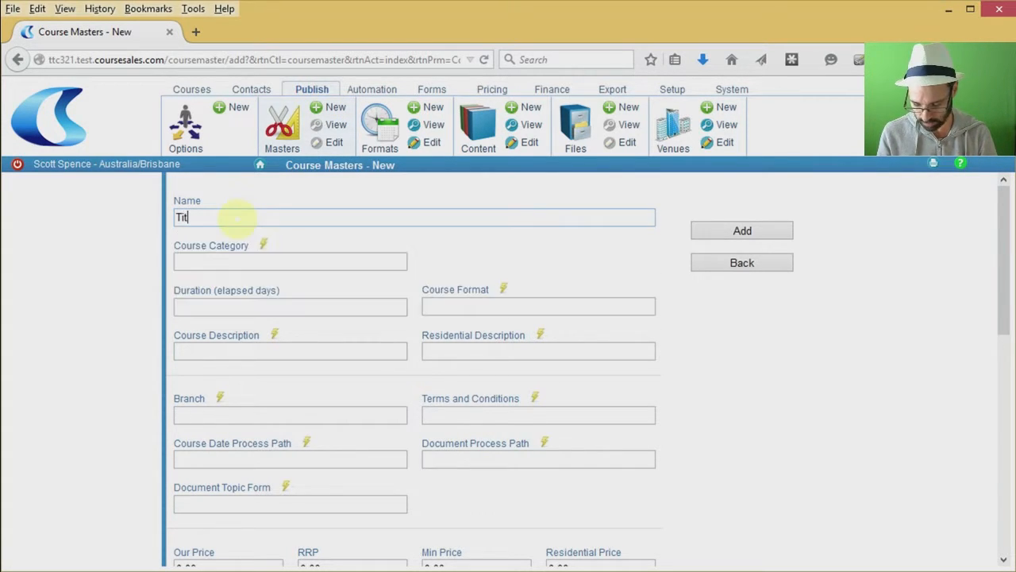
{"action": "type", "text": "lewinks"}
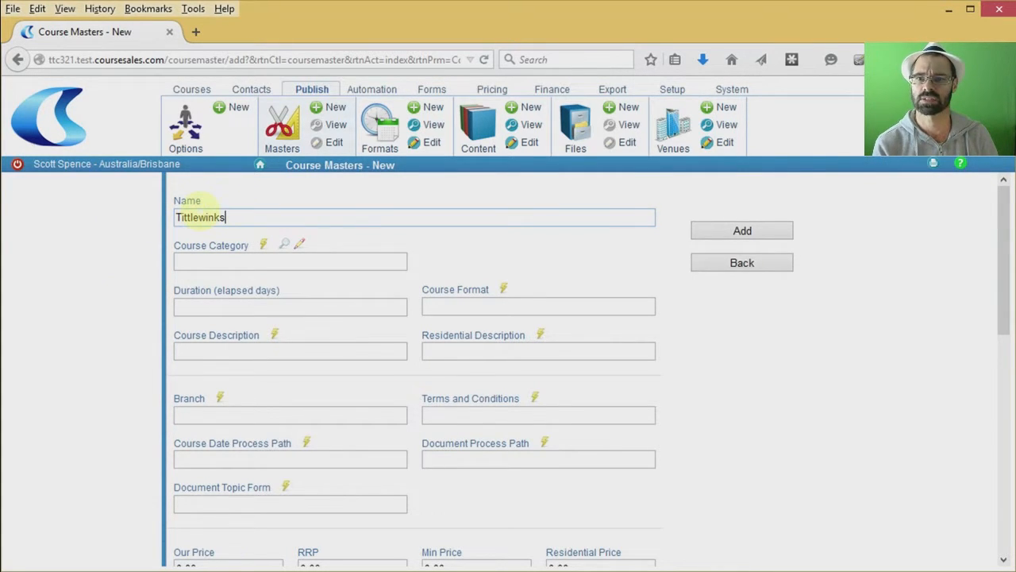
{"action": "double_click", "coordinate": [200, 217]}
{"action": "type", "text": "Ti"}
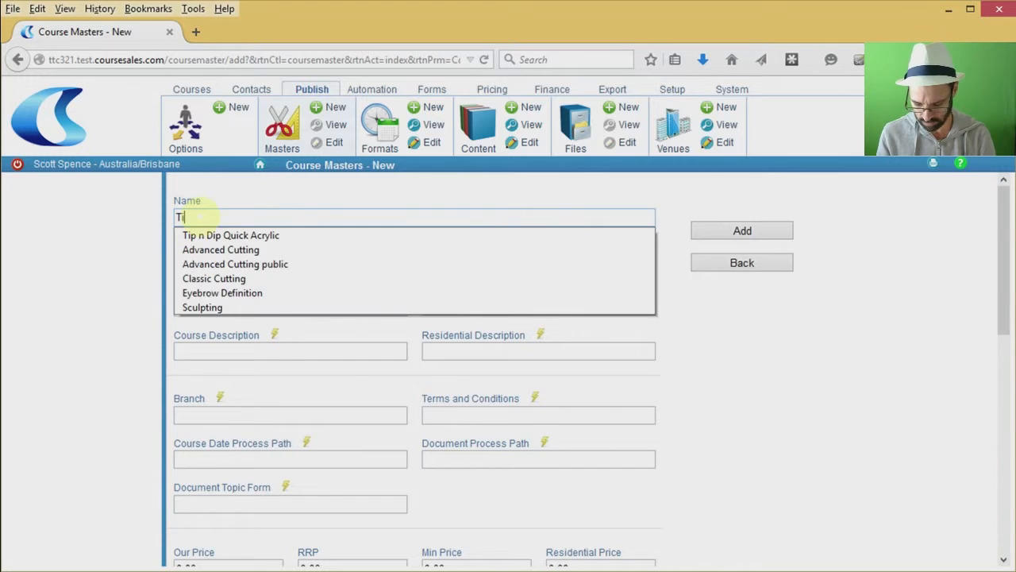
{"action": "type", "text": "ddli"}
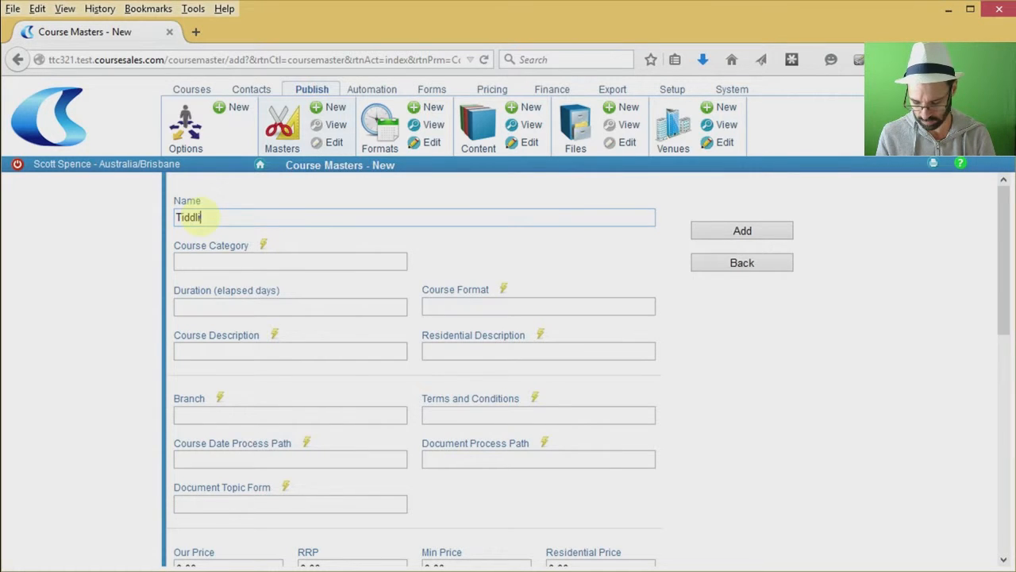
{"action": "type", "text": "winks"}
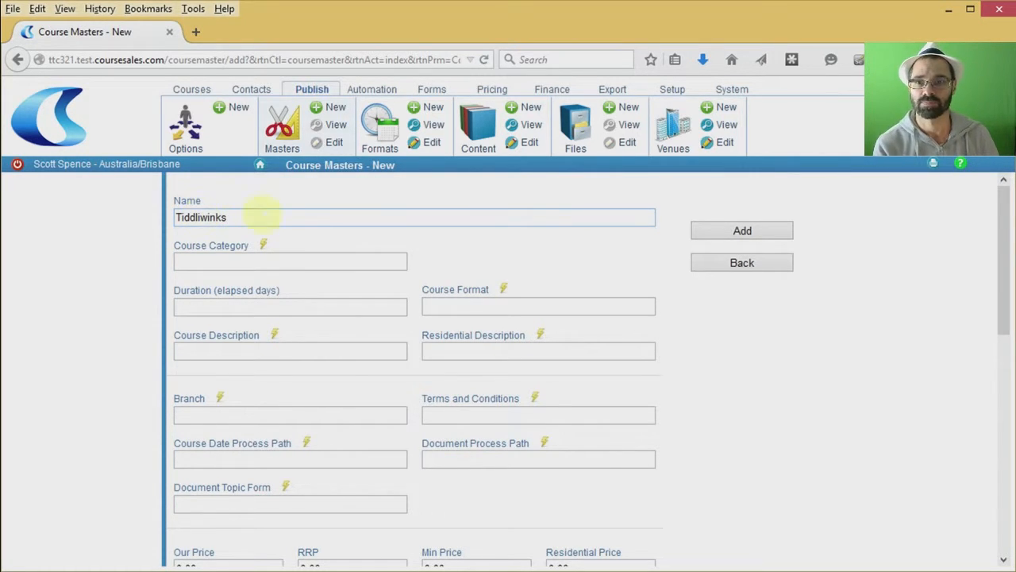
Step: Open the Course Categories option tree in a separate browser tab, keeping the new course master form open
{"action": "left_click", "coordinate": [265, 246]}
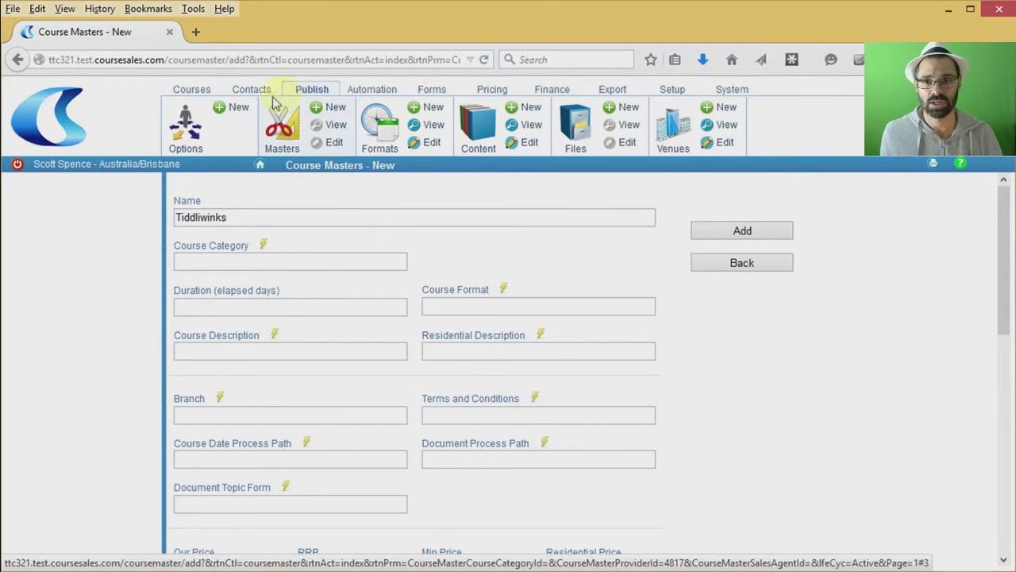
{"action": "left_click", "coordinate": [188, 129]}
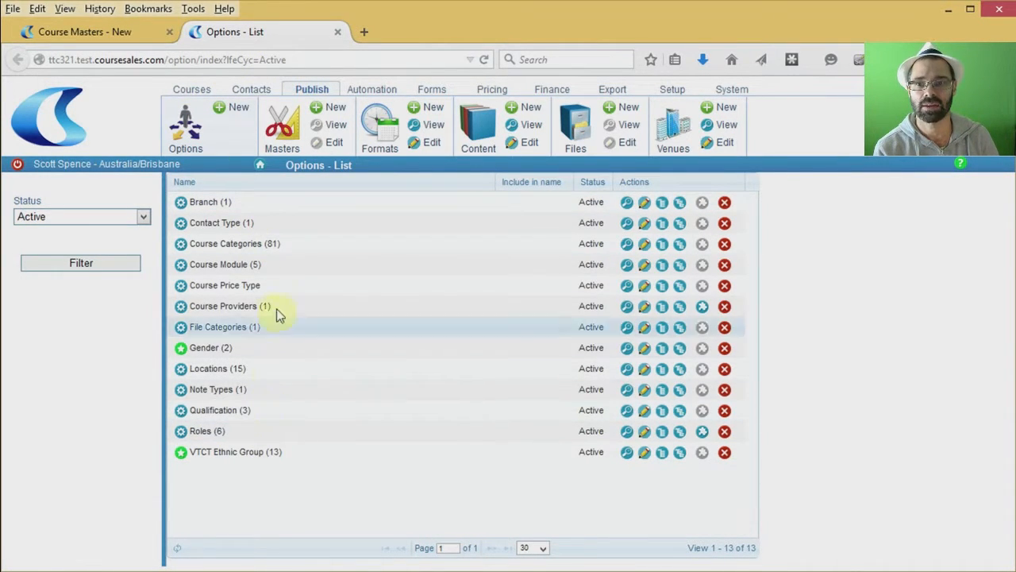
{"action": "left_click", "coordinate": [679, 251]}
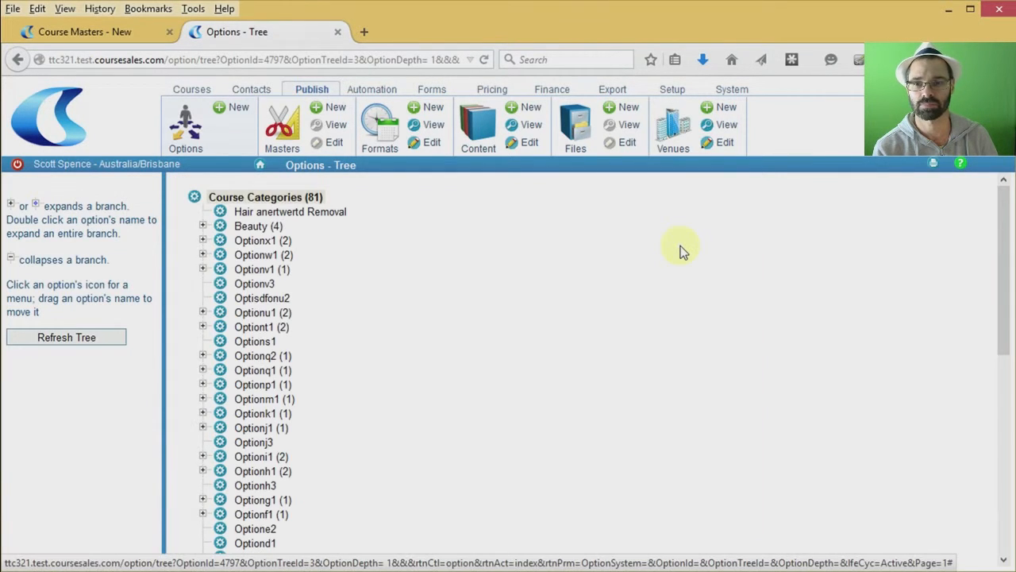
Step: Add a course category named Tiddlewinks Advanced with Active status directly after the Hair anertwertd Removal category
{"action": "left_click", "coordinate": [220, 211]}
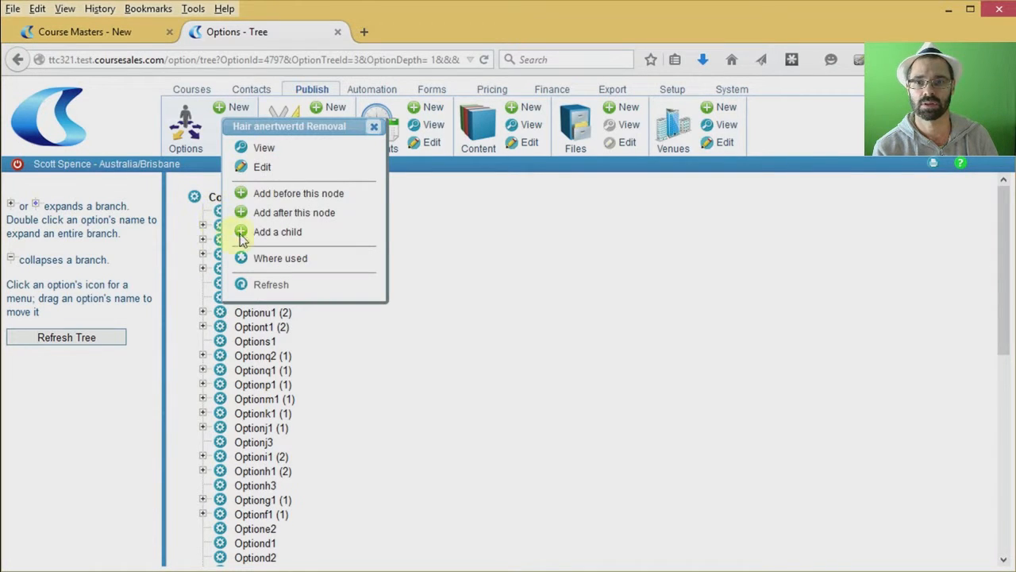
{"action": "left_click", "coordinate": [275, 218]}
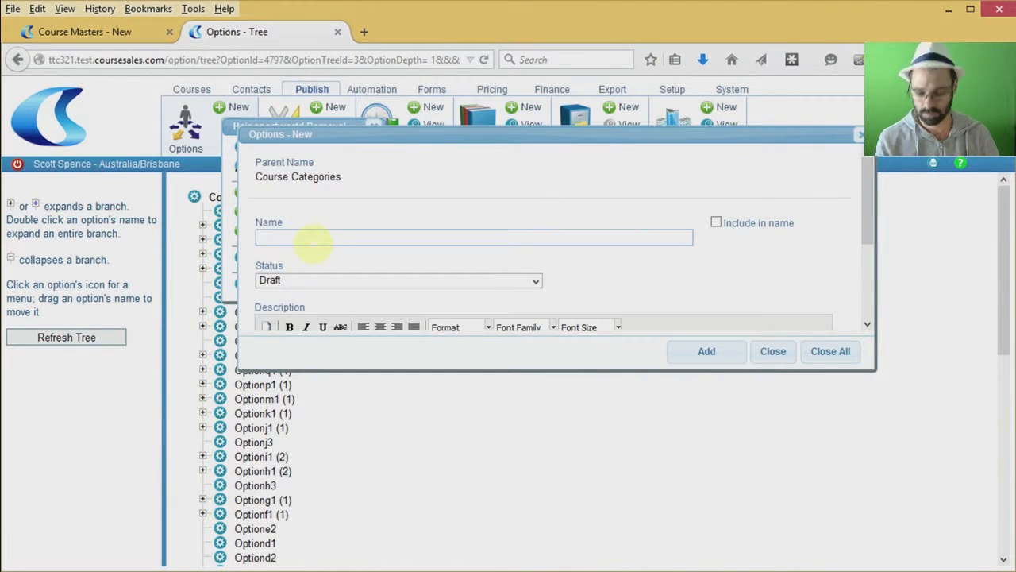
{"action": "type", "text": "Tidd"}
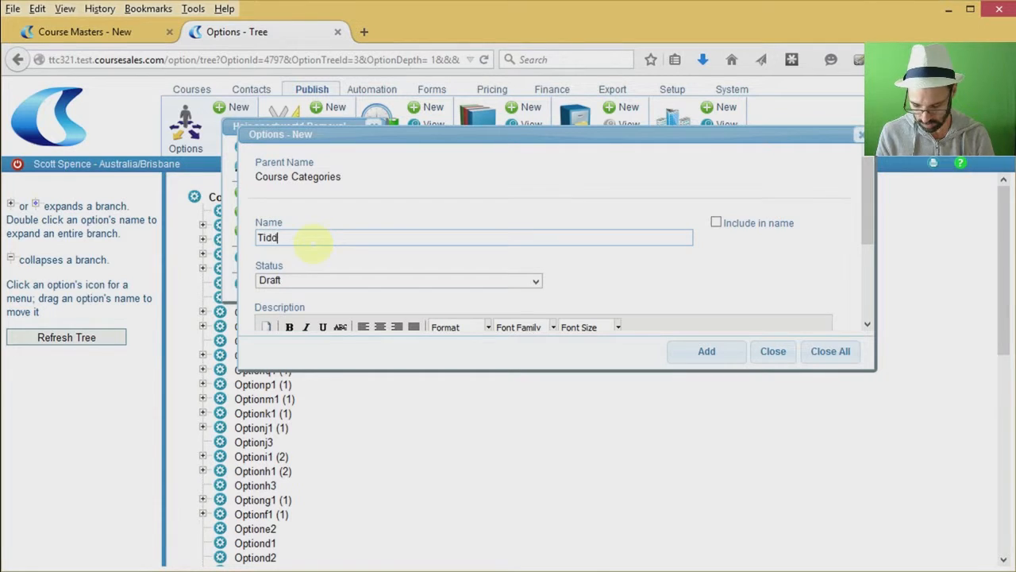
{"action": "type", "text": "lewinks"}
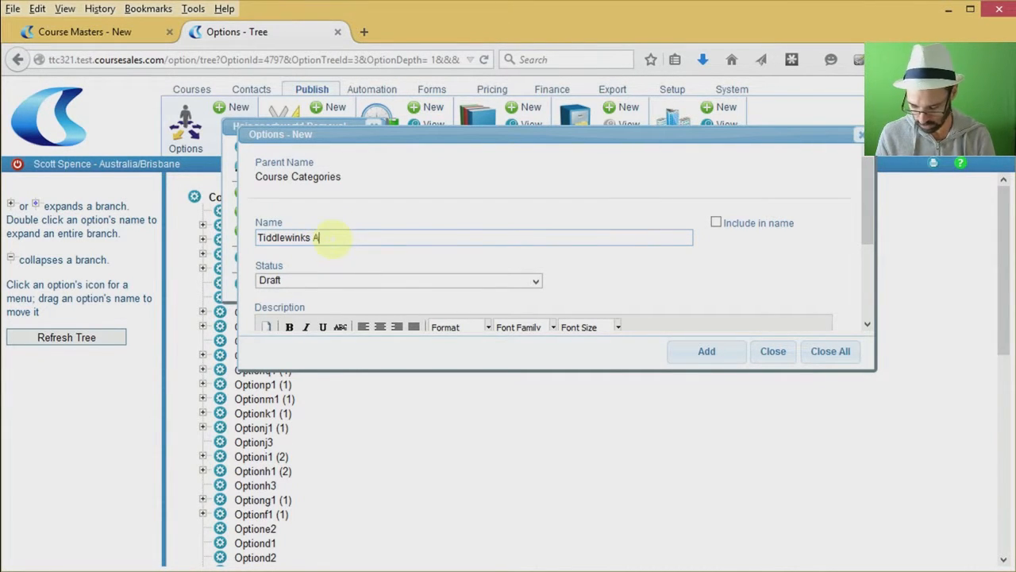
{"action": "type", "text": " Advanced"}
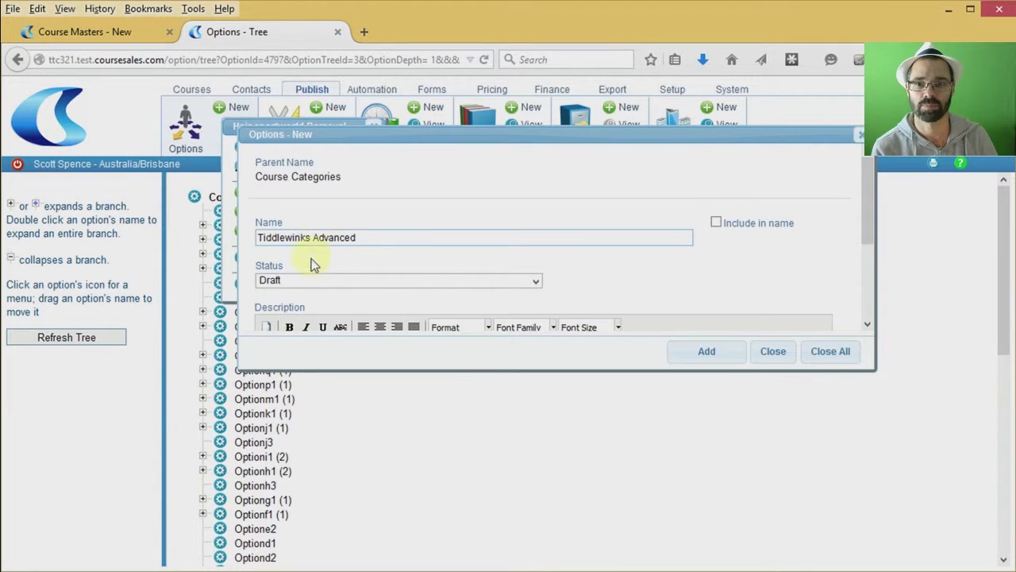
{"action": "left_click", "coordinate": [312, 281]}
{"action": "left_click", "coordinate": [310, 296]}
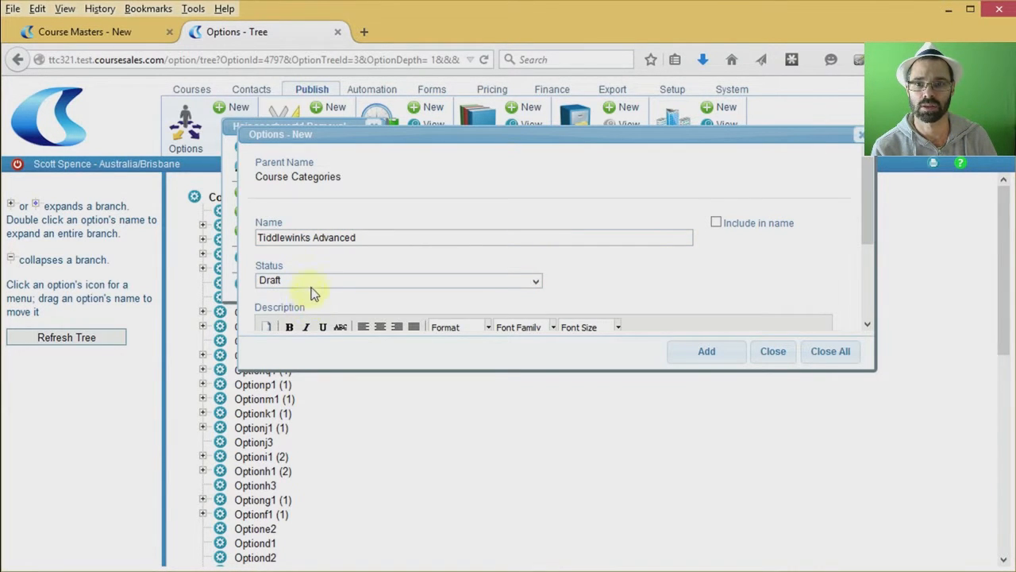
{"action": "left_click", "coordinate": [315, 281]}
{"action": "left_click", "coordinate": [308, 306]}
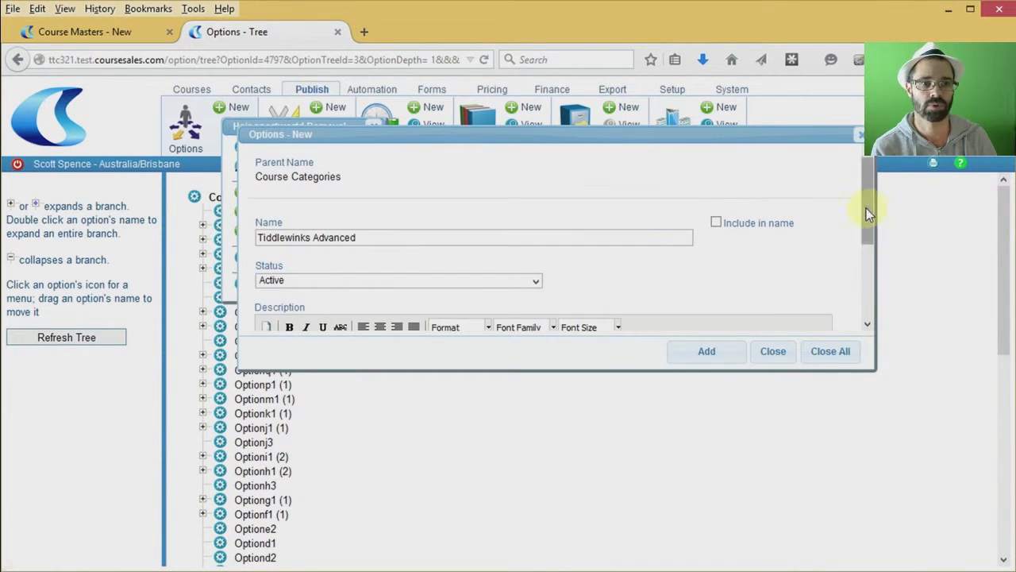
{"action": "left_click_drag", "start_coordinate": [866, 208], "coordinate": [881, 299]}
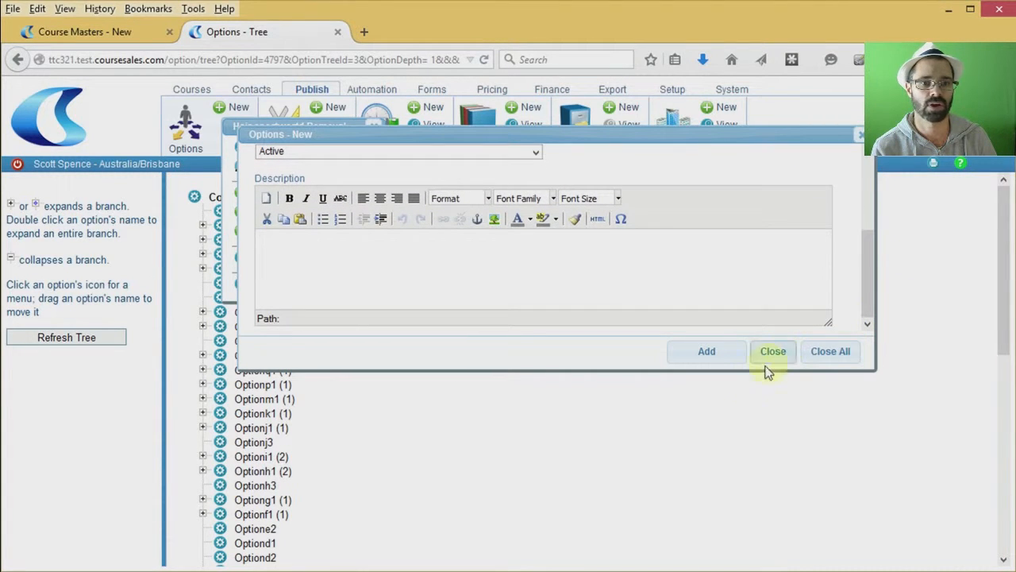
{"action": "left_click", "coordinate": [726, 354]}
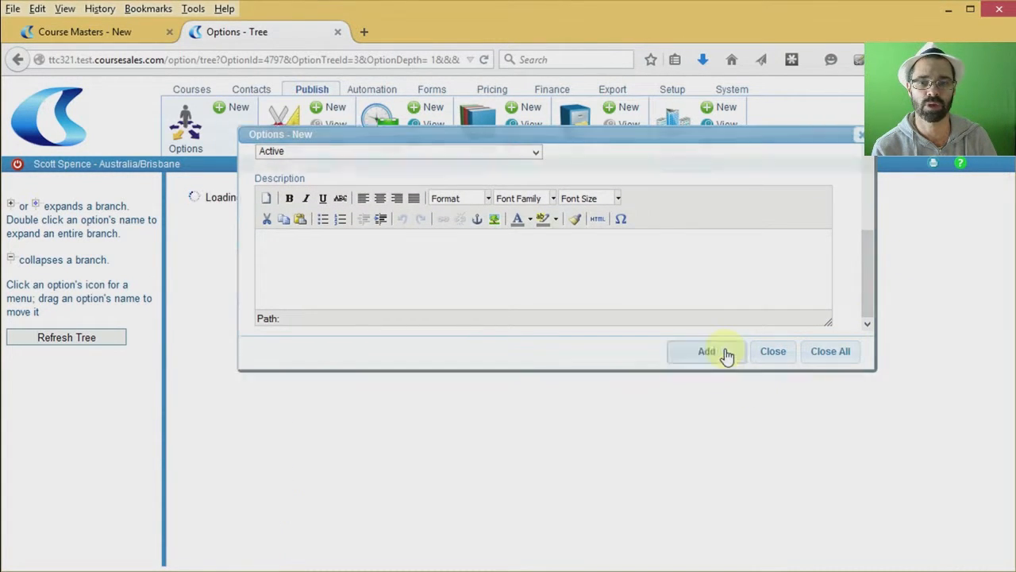
Step: Return to the new course master form and correct the spelling of its name to Tiddlewinks
{"action": "left_click", "coordinate": [124, 31]}
{"action": "left_click", "coordinate": [201, 218]}
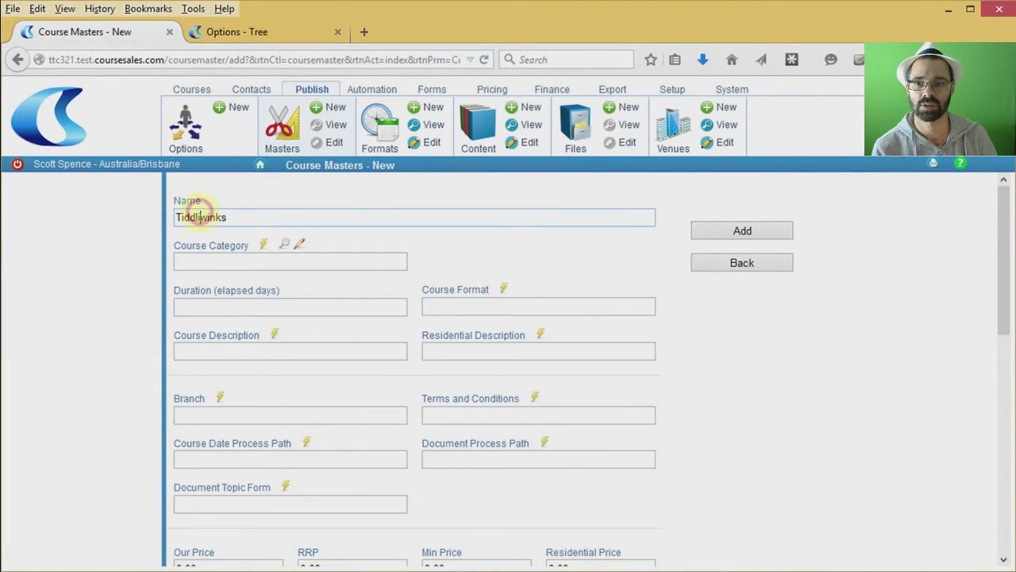
{"action": "key", "text": "BackSpace"}
{"action": "type", "text": "e"}
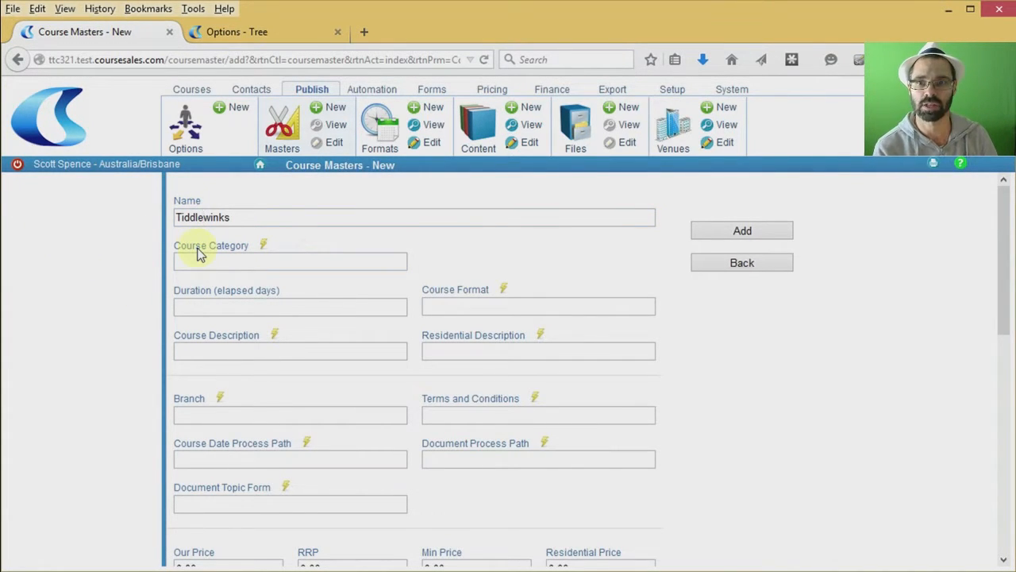
Step: Assign the course category Tiddlewinks Advanced to the new course master
{"action": "left_click", "coordinate": [260, 261]}
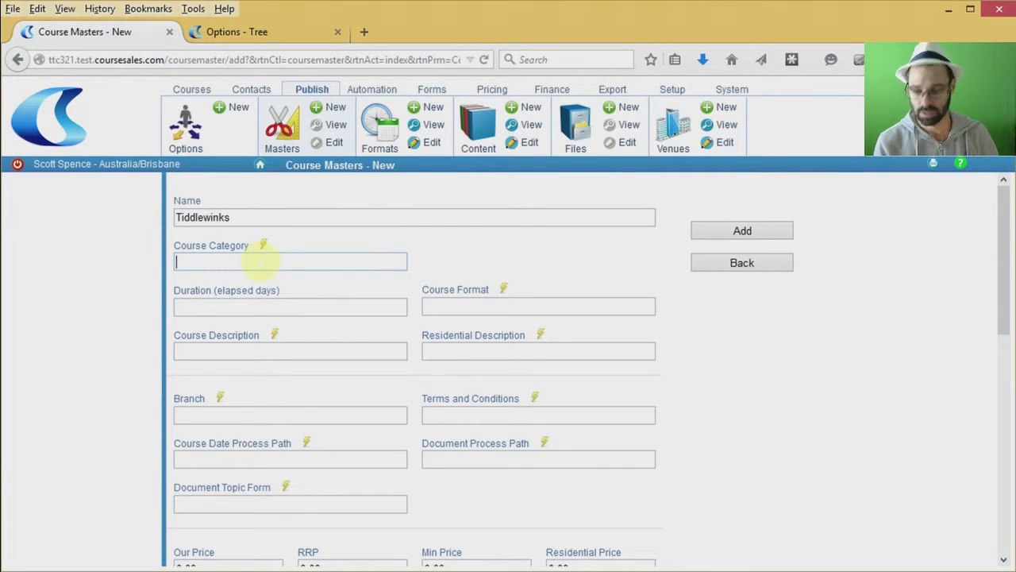
{"action": "type", "text": "tiddl"}
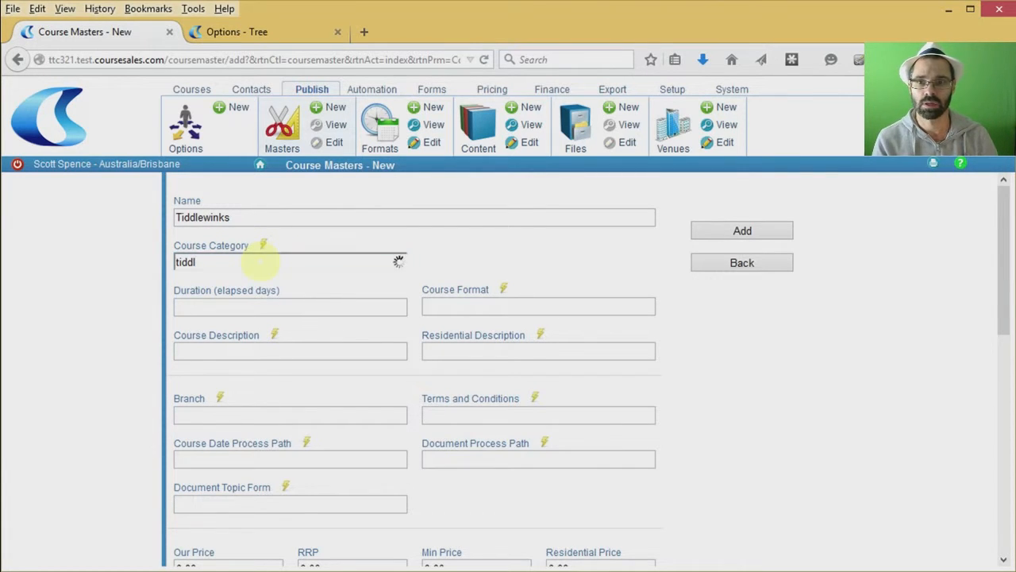
{"action": "left_click", "coordinate": [256, 289]}
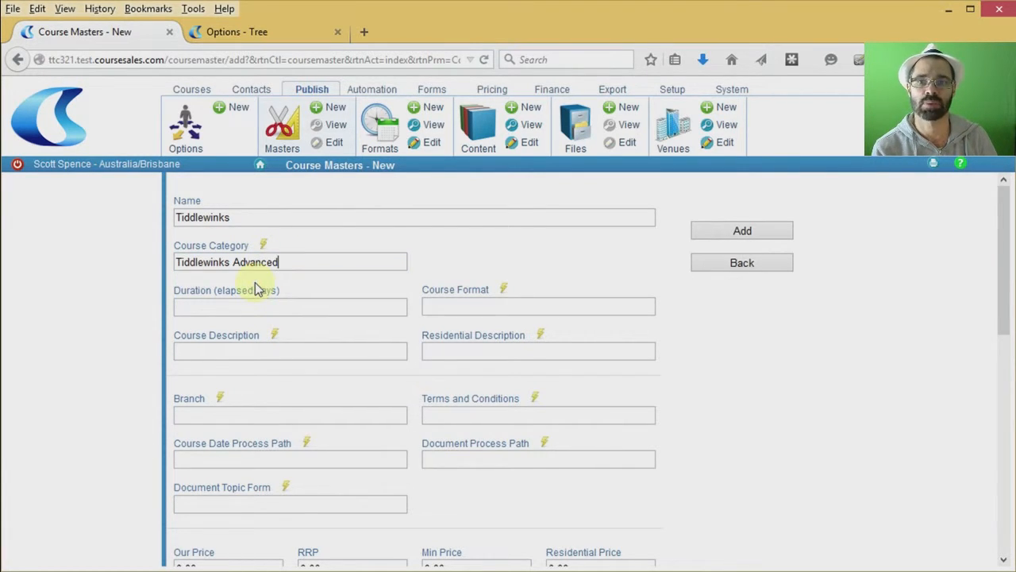
Step: Set the course master's duration to 2 elapsed days and its course format to One Day Course
{"action": "left_click", "coordinate": [219, 308]}
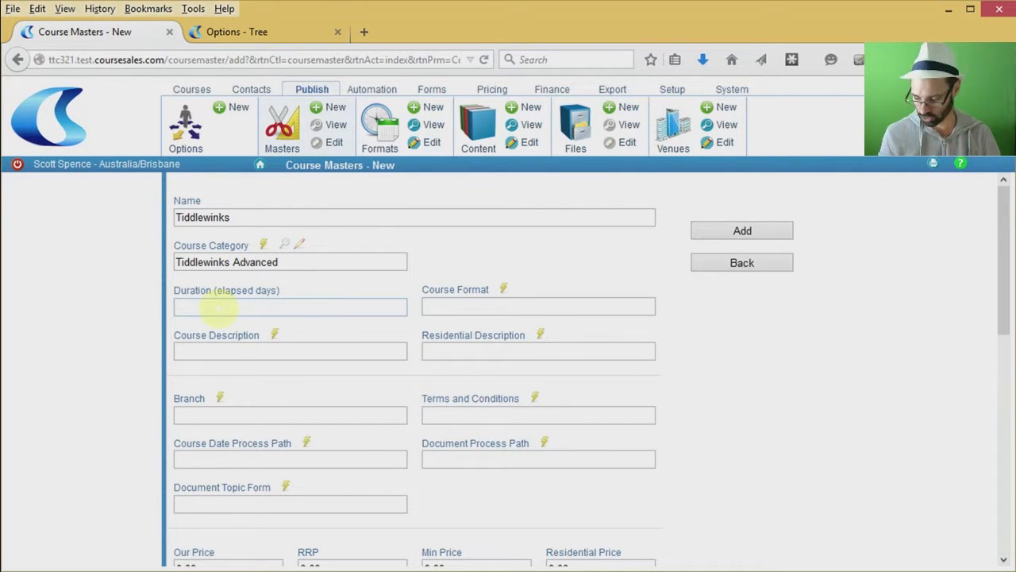
{"action": "type", "text": "2"}
{"action": "left_click", "coordinate": [506, 305]}
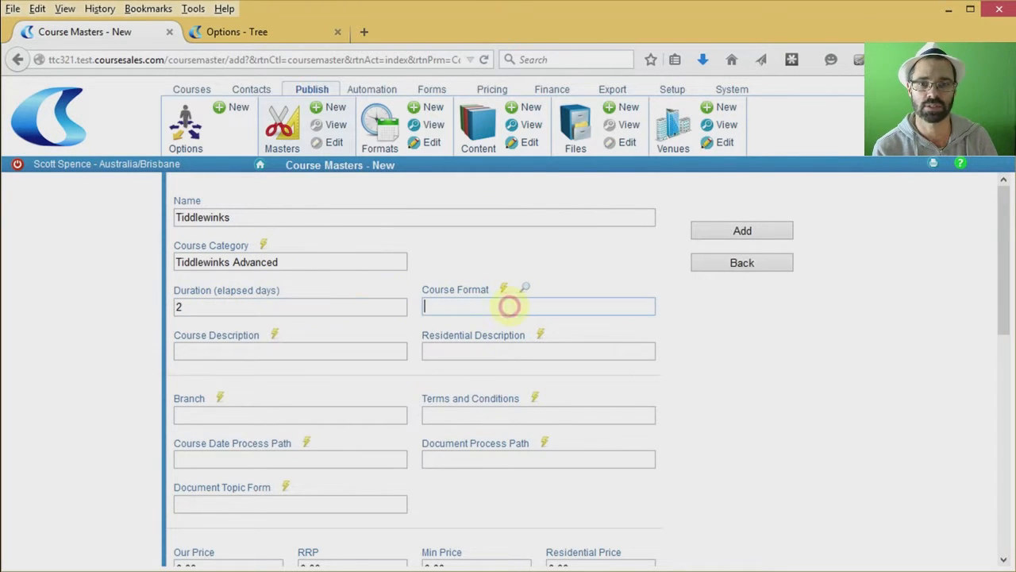
{"action": "left_click", "coordinate": [503, 290]}
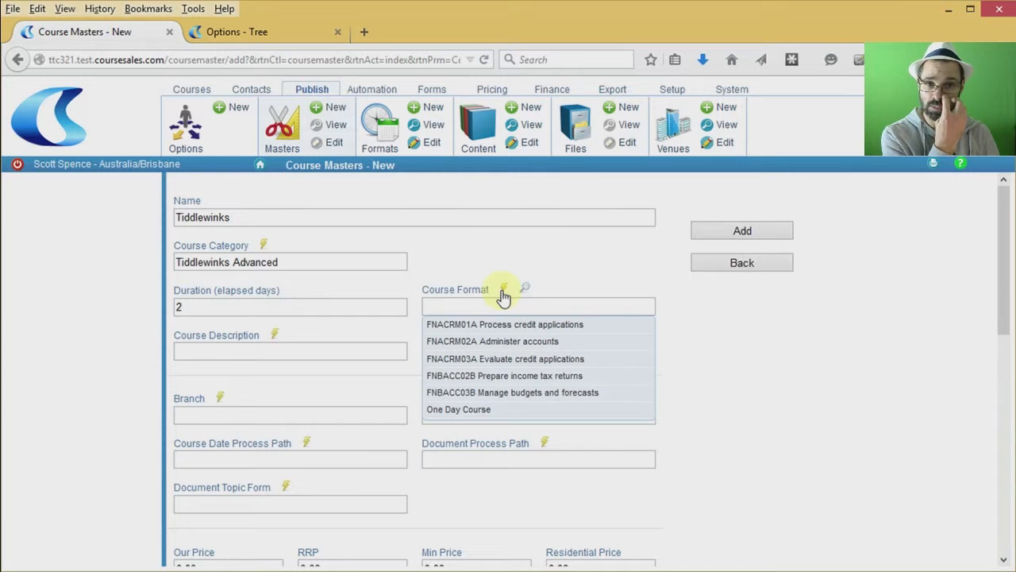
{"action": "left_click", "coordinate": [480, 410]}
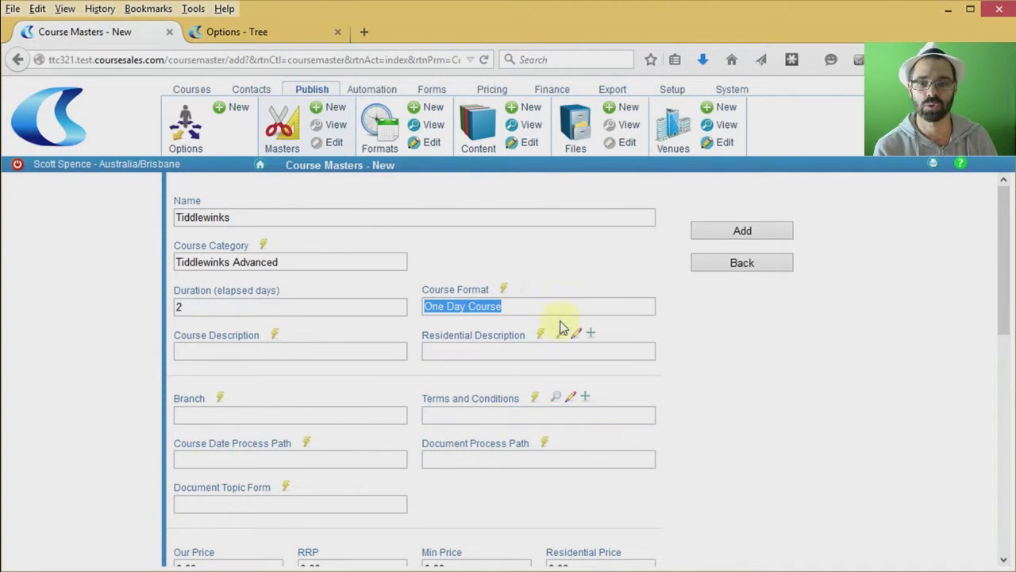
Step: Check the available course descriptions and open the form for creating a new one
{"action": "left_click", "coordinate": [233, 349]}
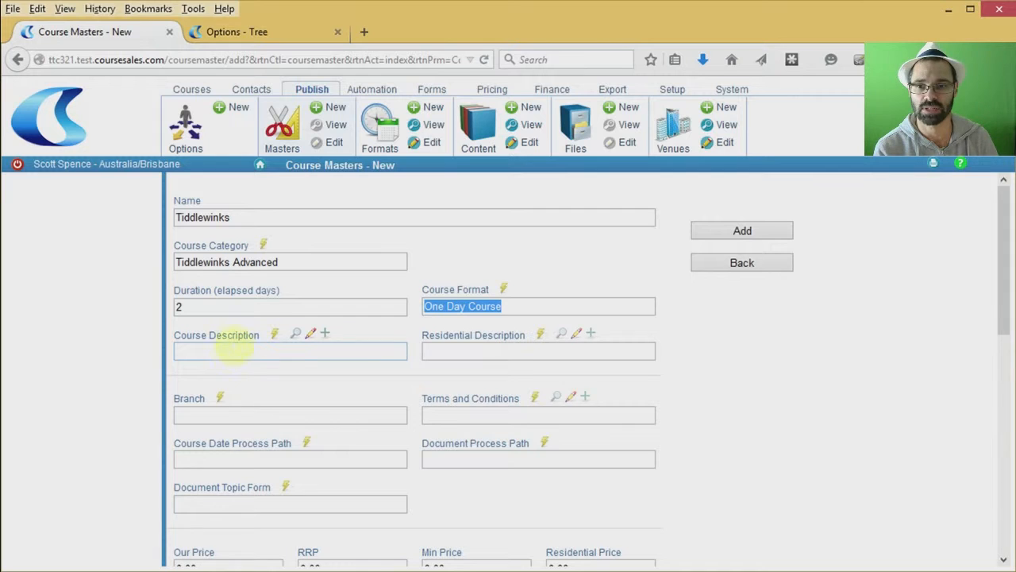
{"action": "left_click", "coordinate": [274, 335]}
{"action": "left_click", "coordinate": [274, 336]}
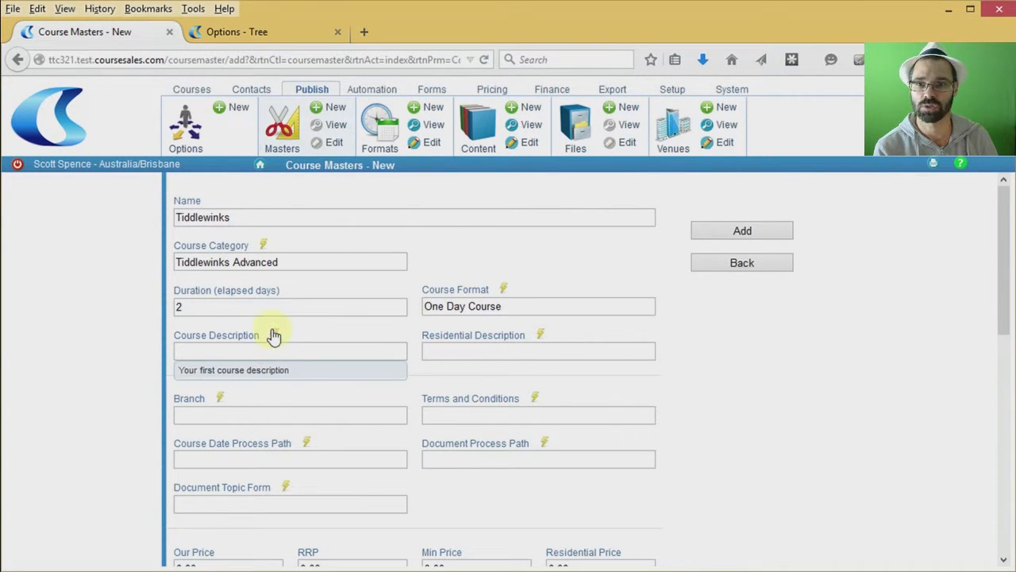
{"action": "left_click", "coordinate": [242, 332]}
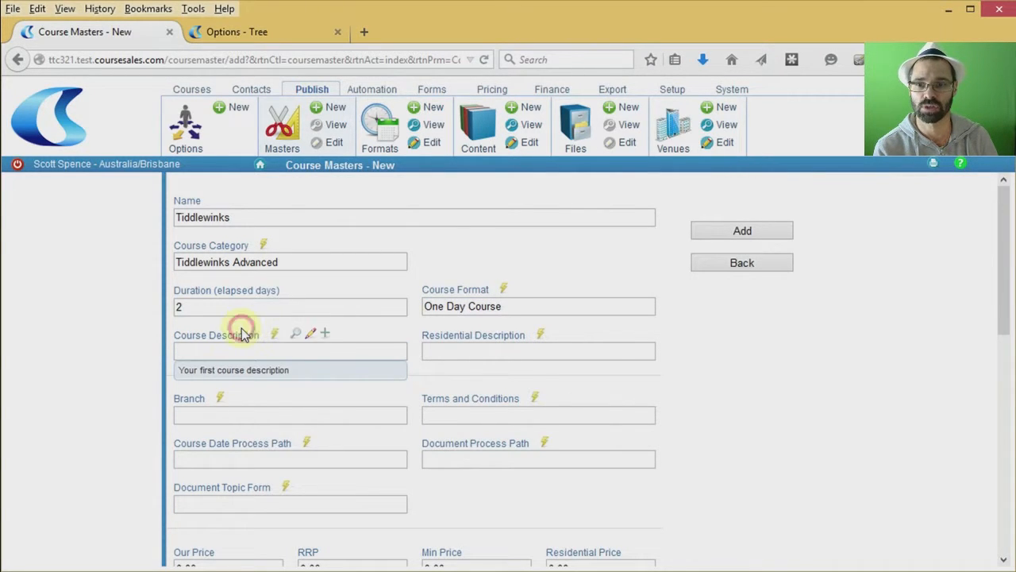
{"action": "left_click", "coordinate": [327, 335]}
Step: Name the new course description "tiddlewinks advanced" and give it the label "Tiddlewinks advanced"
{"action": "left_click", "coordinate": [277, 292]}
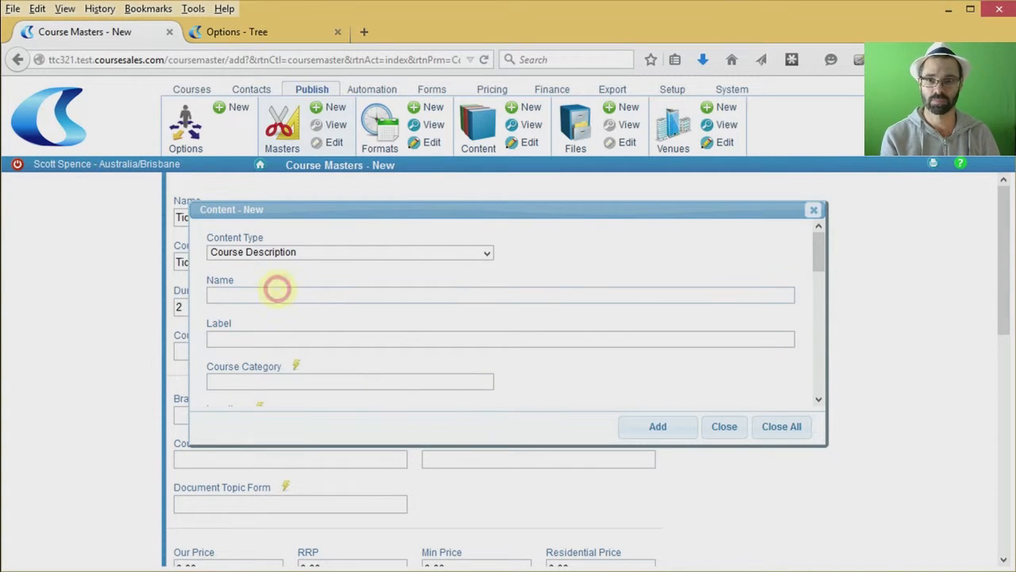
{"action": "type", "text": "tiddl"}
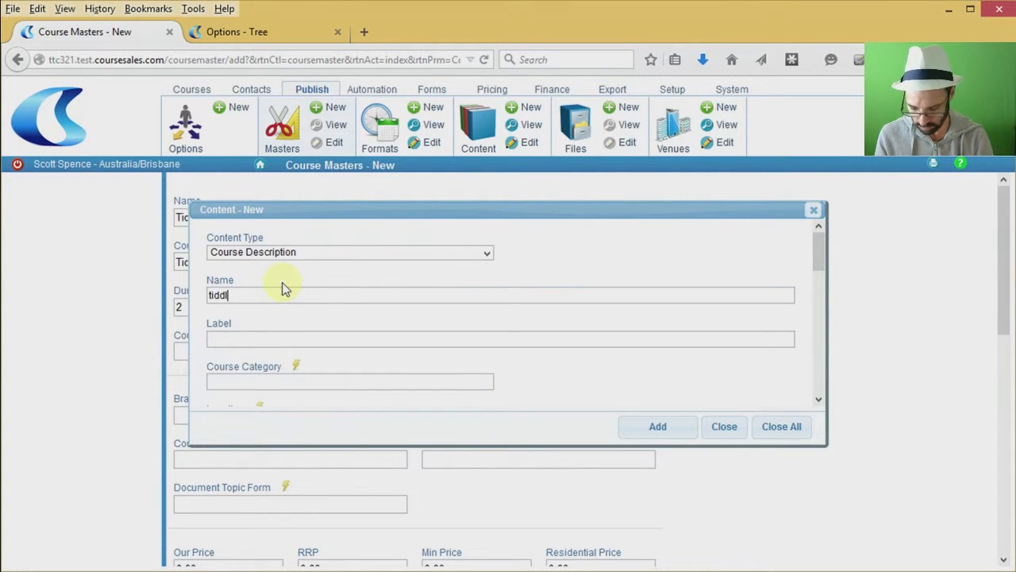
{"action": "type", "text": "ewink"}
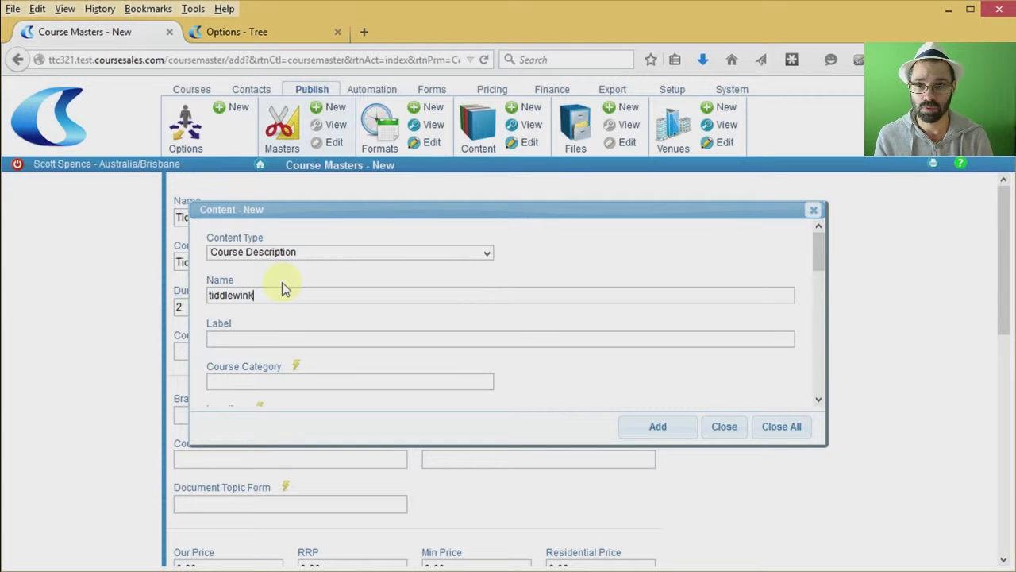
{"action": "type", "text": "s"}
{"action": "key", "text": "Tab"}
{"action": "key", "text": "shift+Tab"}
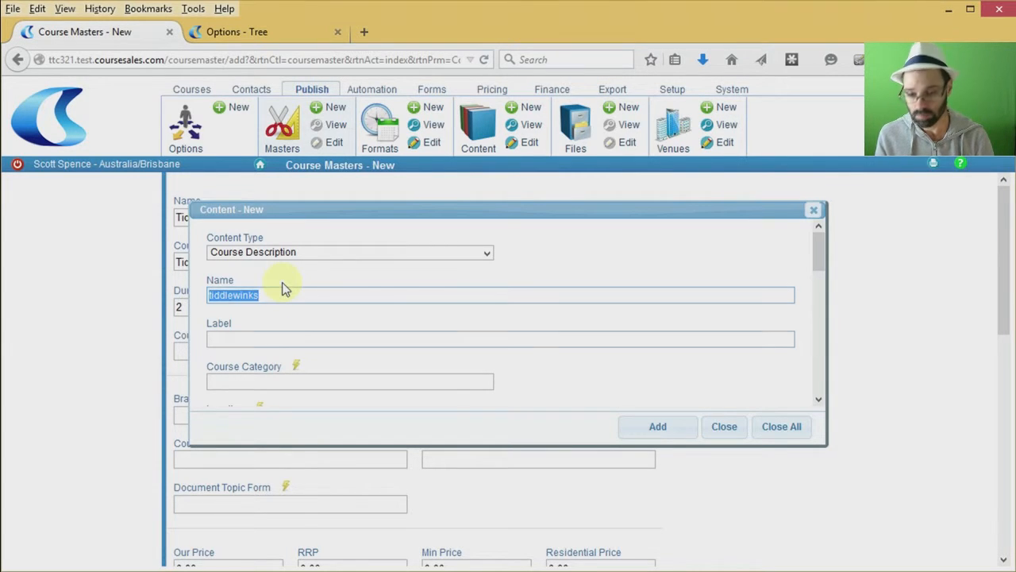
{"action": "left_click", "coordinate": [286, 289]}
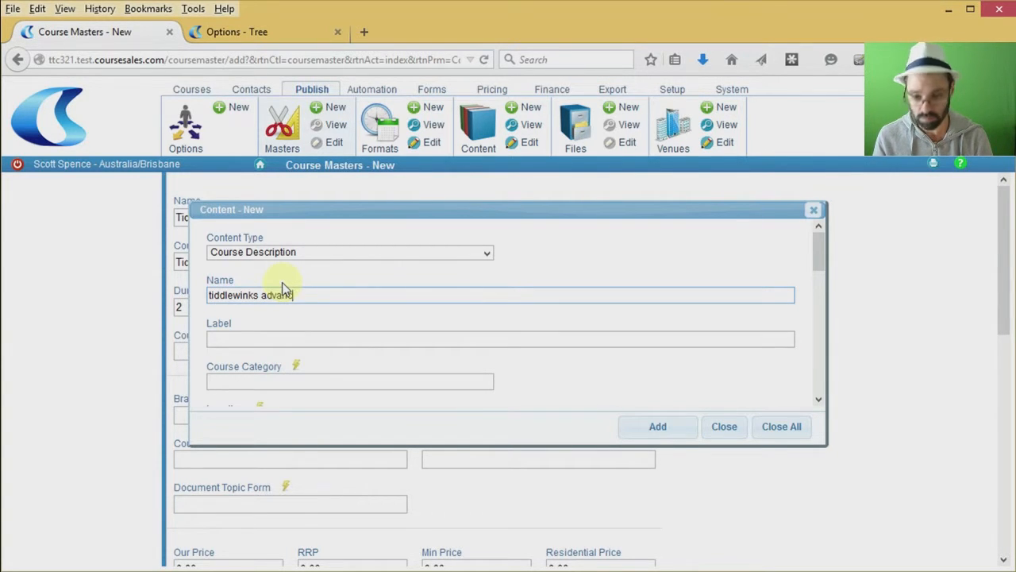
{"action": "key", "text": "Tab"}
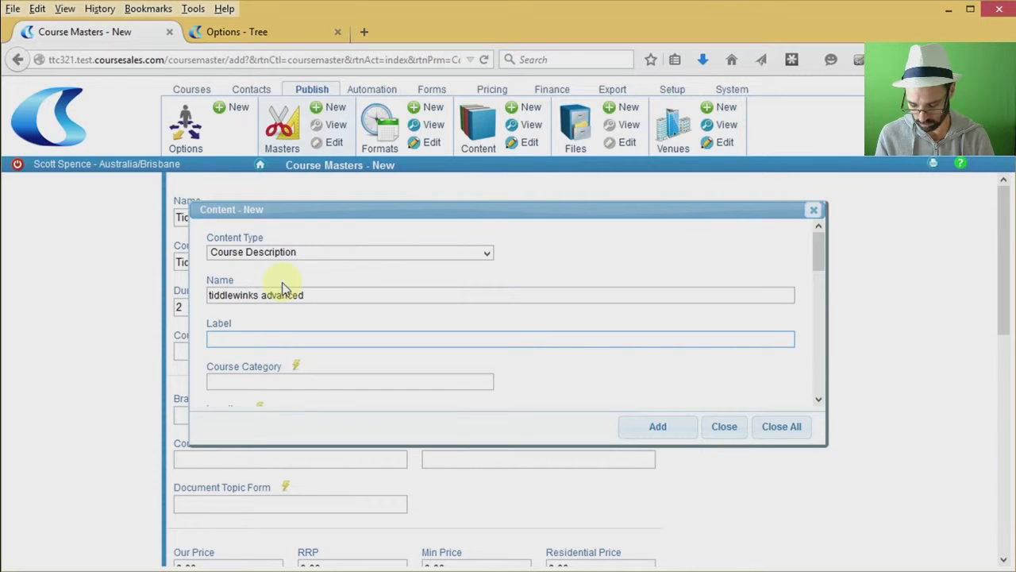
{"action": "type", "text": "Tiddlewinks advanced"}
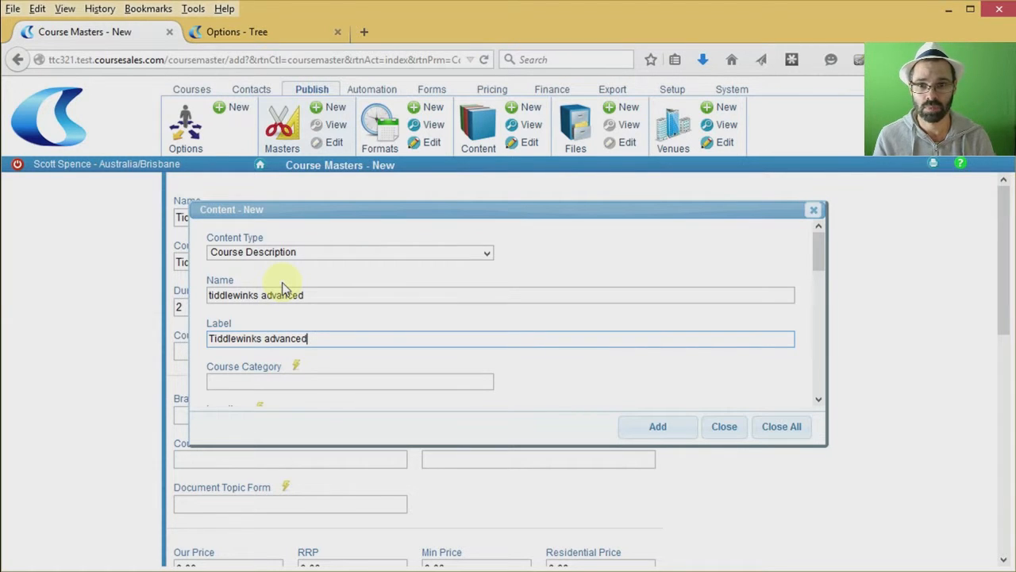
{"action": "key", "text": "Tab"}
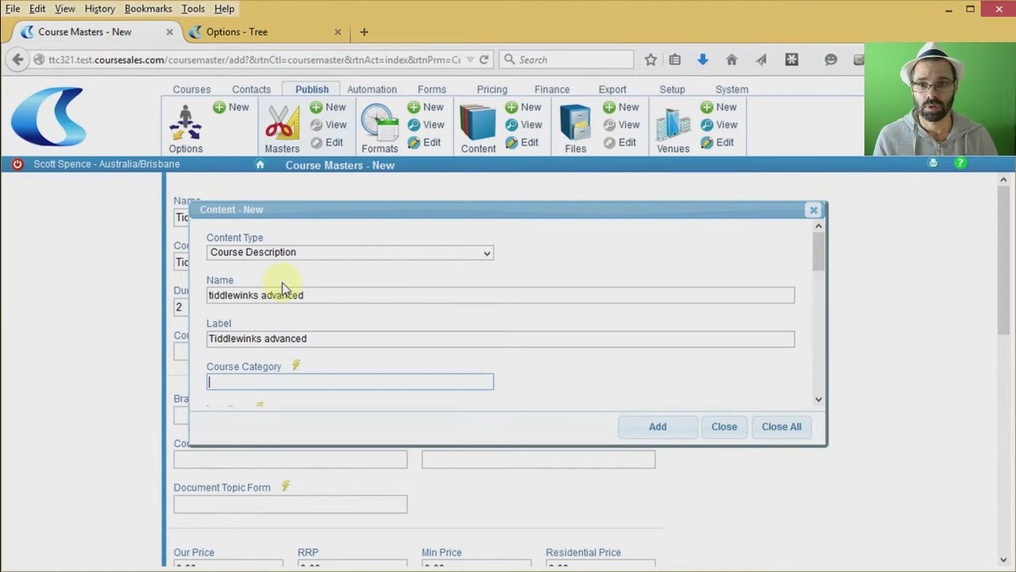
Step: Enter "This is an advanced course for professionals." as the short description text and add the content
{"action": "scroll", "coordinate": [402, 329], "scroll_direction": "down", "scroll_amount": 1}
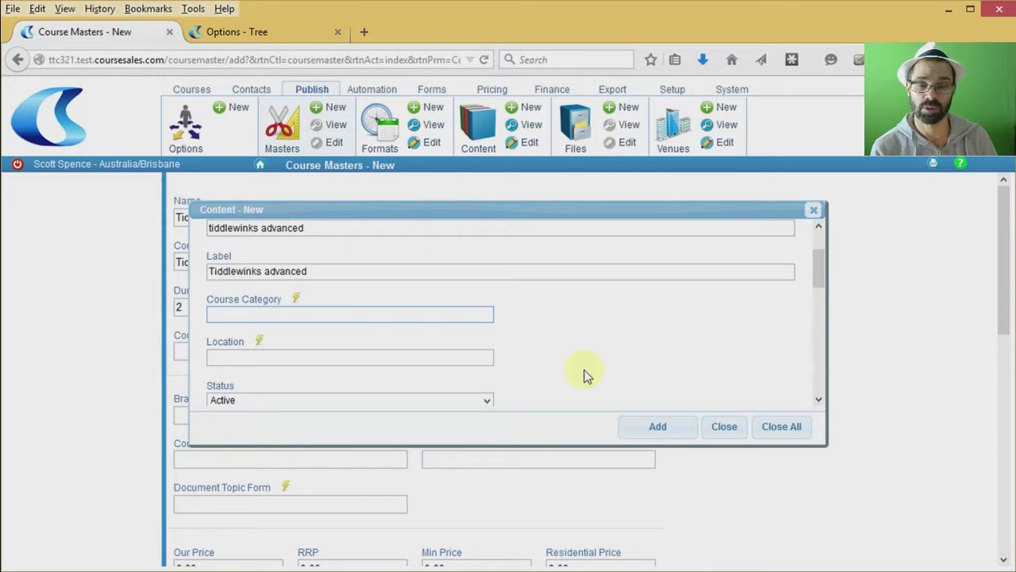
{"action": "scroll", "coordinate": [584, 375], "scroll_direction": "down", "scroll_amount": 2}
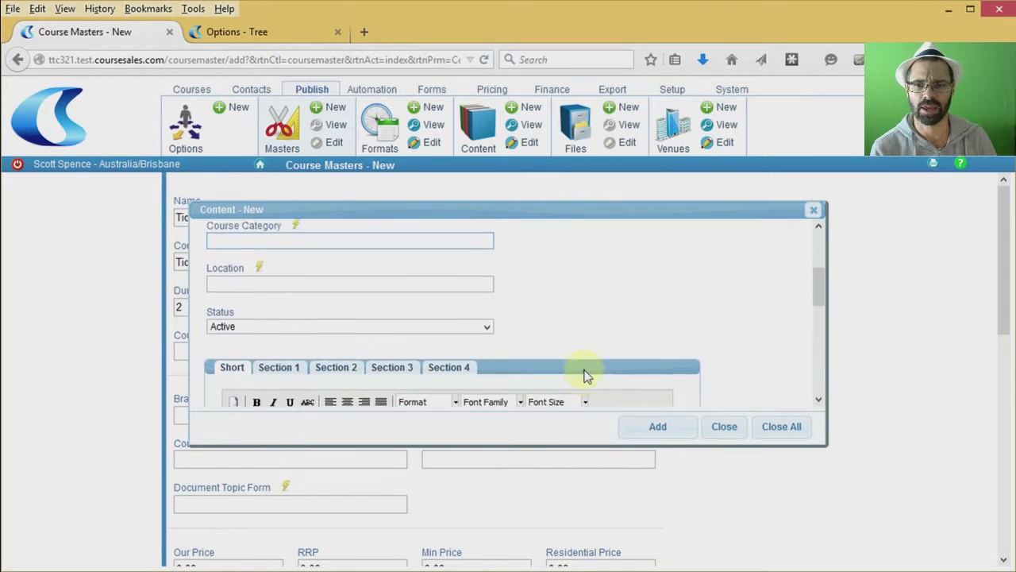
{"action": "left_click", "coordinate": [378, 359]}
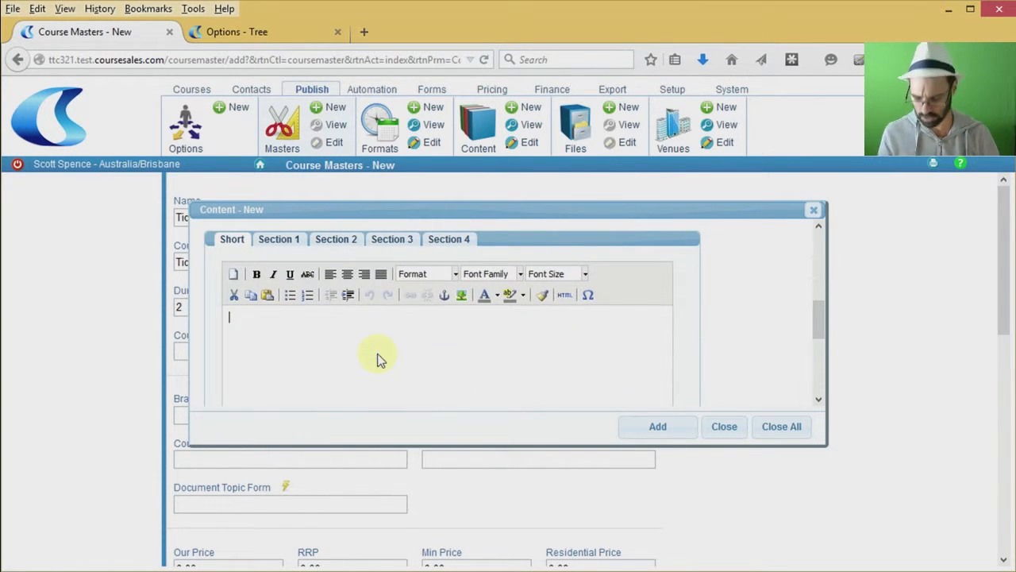
{"action": "type", "text": "This is an advanced course for professionals."}
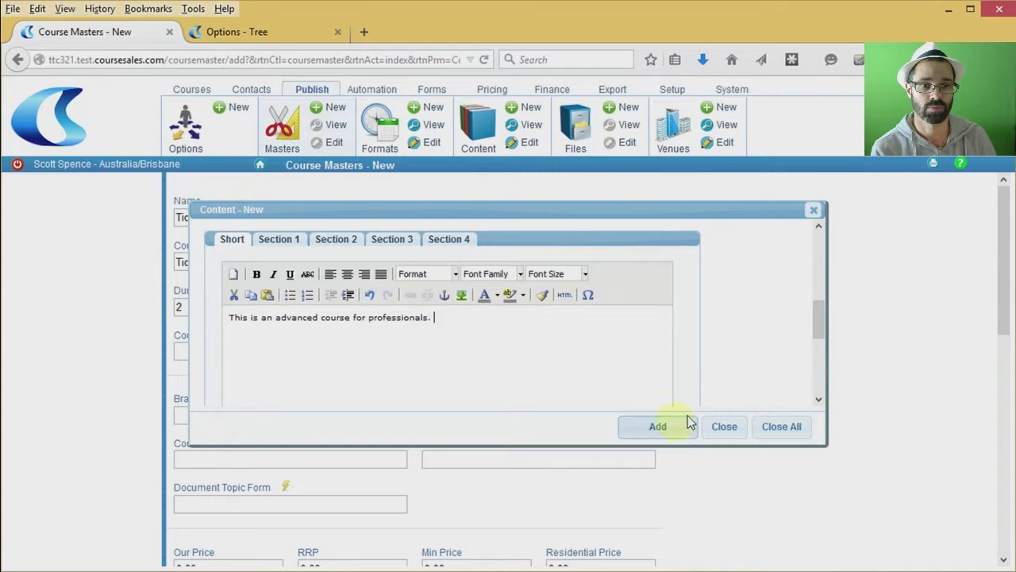
{"action": "left_click_drag", "start_coordinate": [819, 321], "coordinate": [841, 239]}
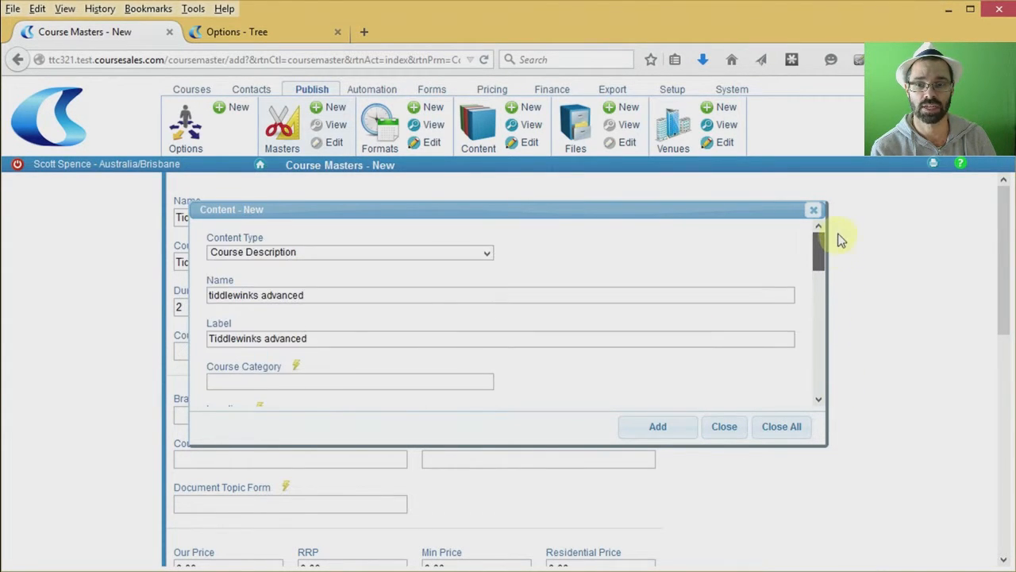
{"action": "left_click", "coordinate": [671, 429]}
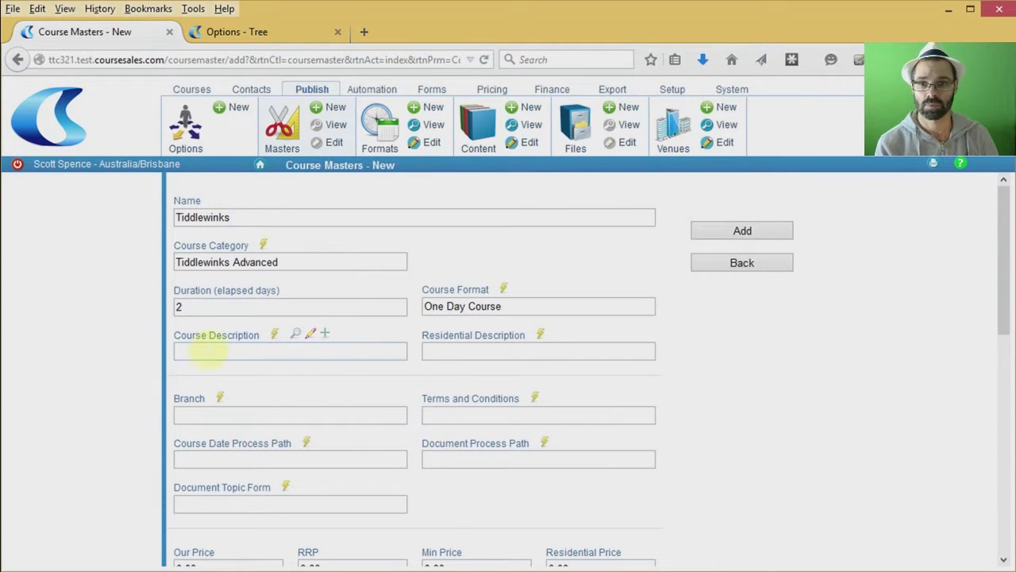
Step: Assign the course description tiddlewinks advanced and the branch Financial Training Academy to the course master
{"action": "left_click", "coordinate": [274, 349]}
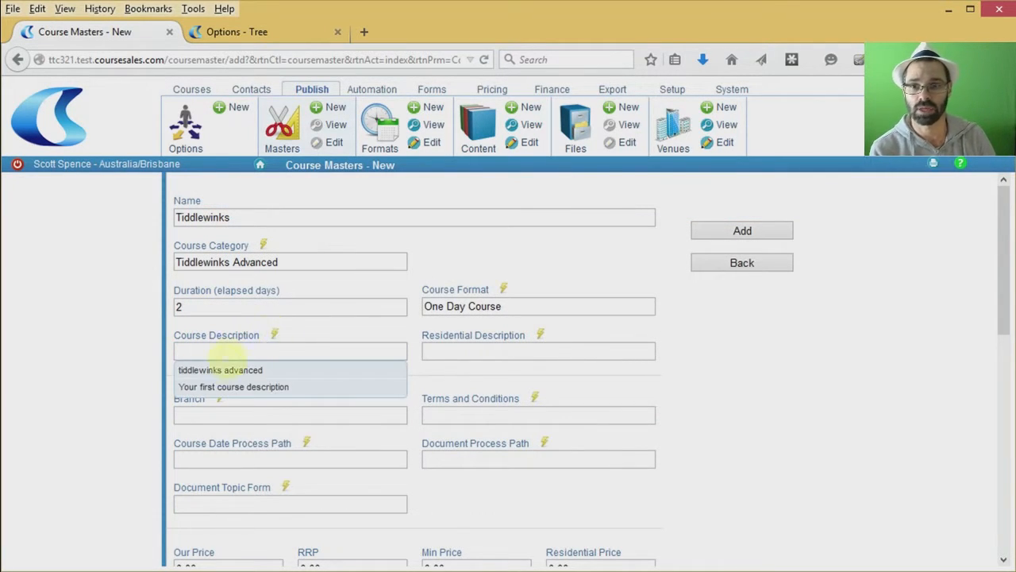
{"action": "left_click", "coordinate": [222, 372]}
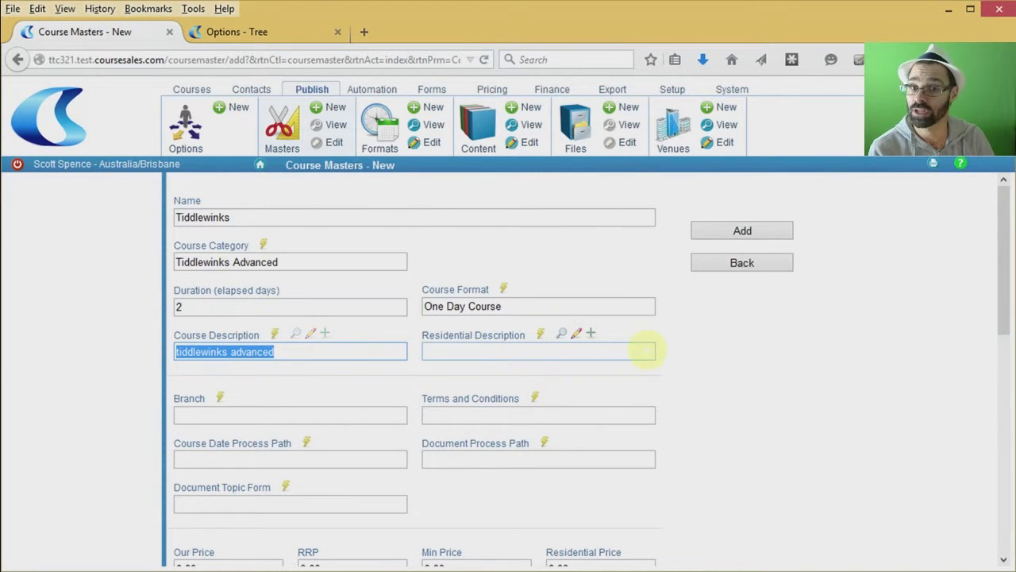
{"action": "scroll", "coordinate": [679, 393], "scroll_direction": "down", "scroll_amount": 3}
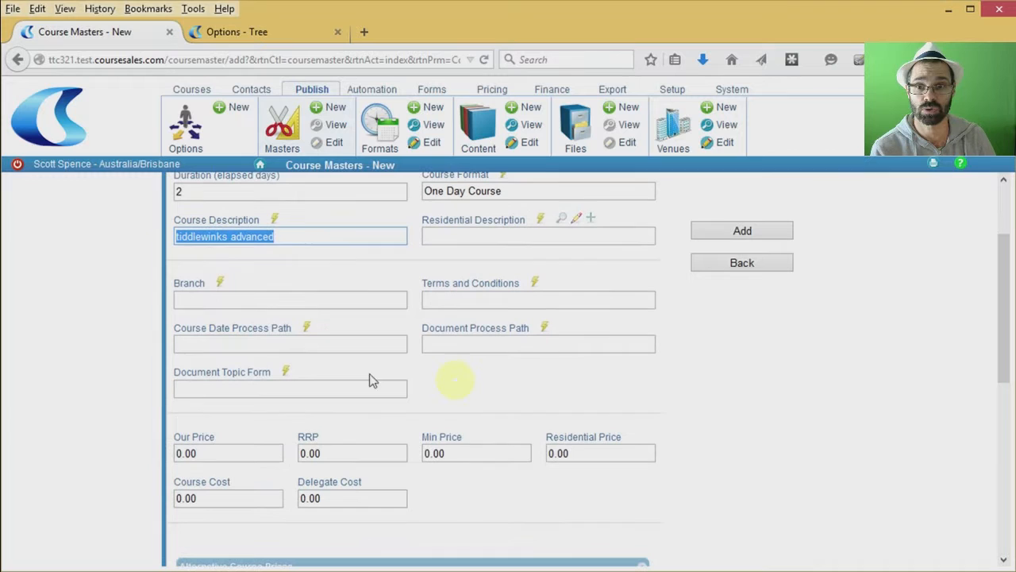
{"action": "left_click", "coordinate": [220, 287]}
{"action": "left_click", "coordinate": [228, 318]}
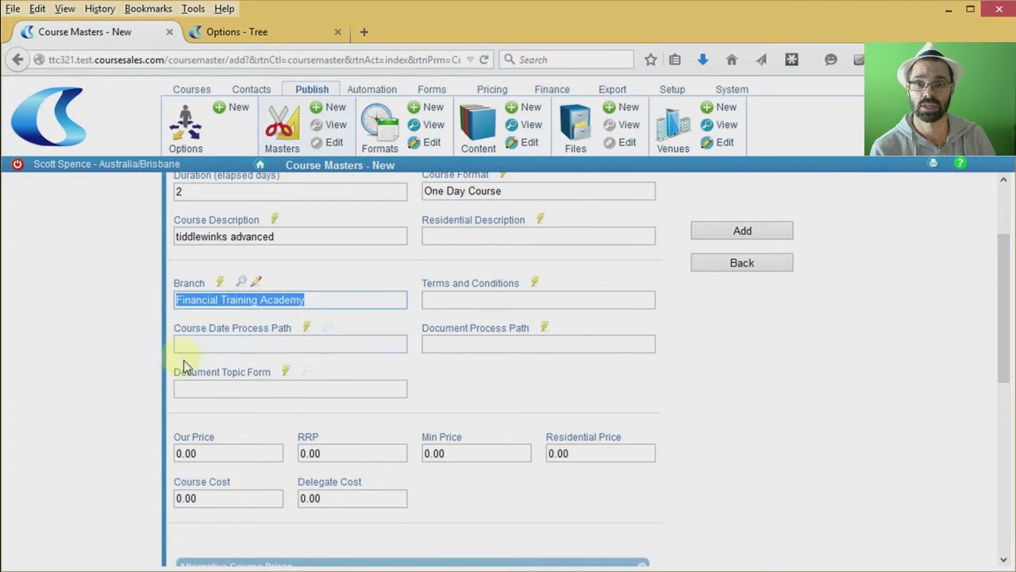
Step: Set the terms and conditions to Your first registration terms and the course date process path to Default Course Date Path
{"action": "left_click", "coordinate": [534, 281]}
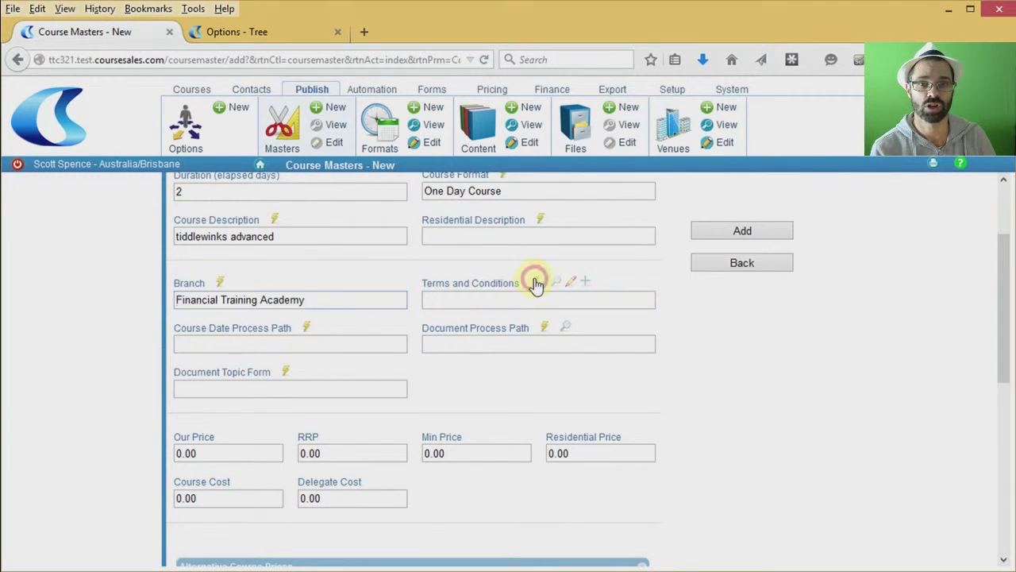
{"action": "left_click", "coordinate": [530, 324]}
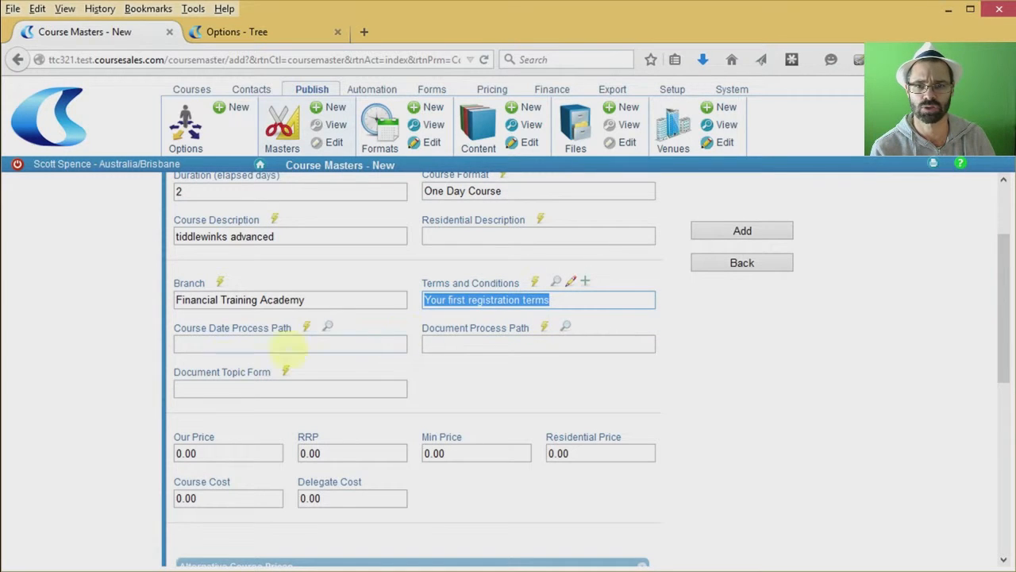
{"action": "left_click", "coordinate": [305, 326]}
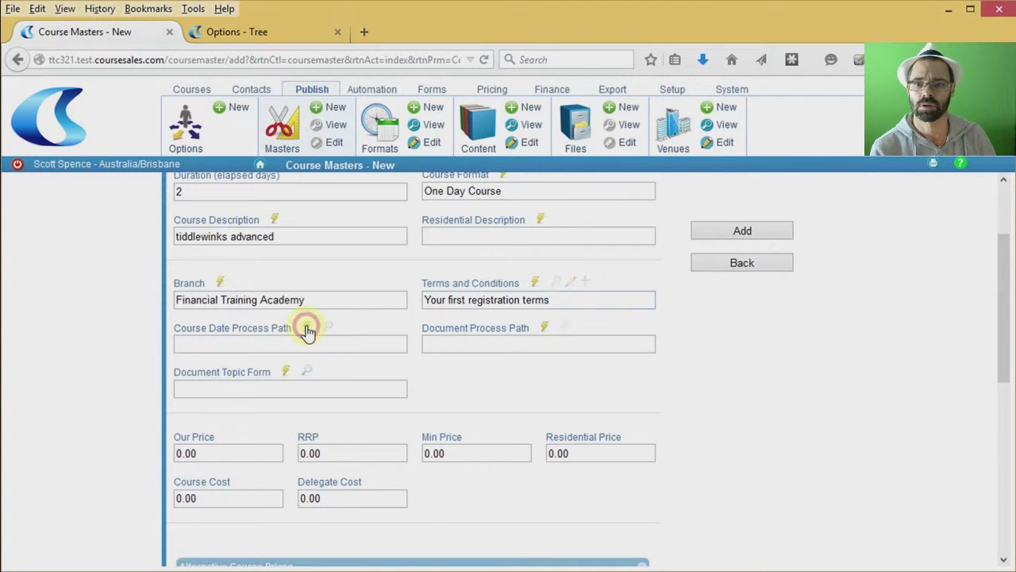
{"action": "left_click", "coordinate": [283, 364]}
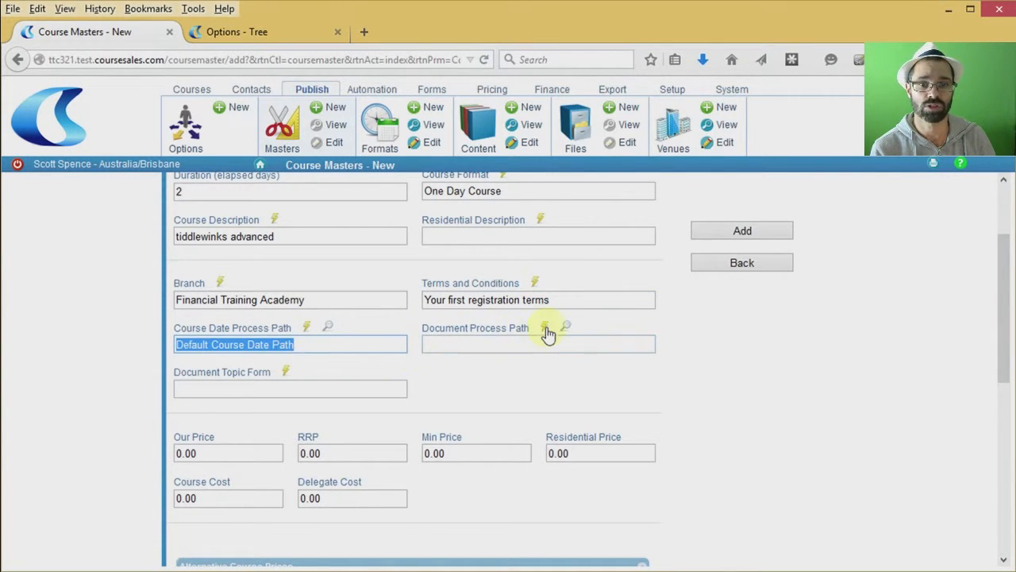
Step: Set the document process path to Default Document Path and the document topic form to Document topic
{"action": "left_click", "coordinate": [544, 328]}
{"action": "left_click", "coordinate": [528, 362]}
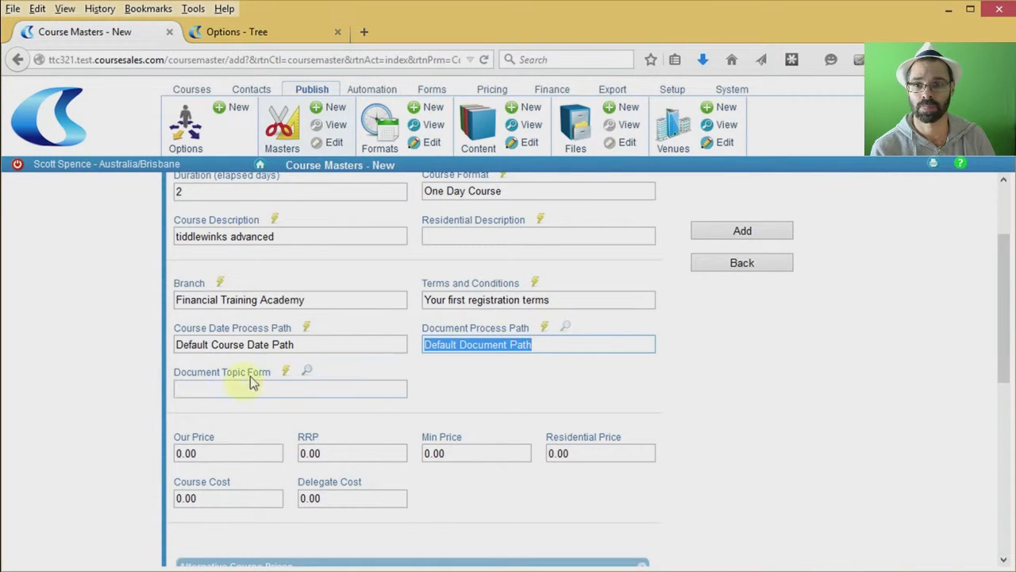
{"action": "left_click", "coordinate": [283, 373]}
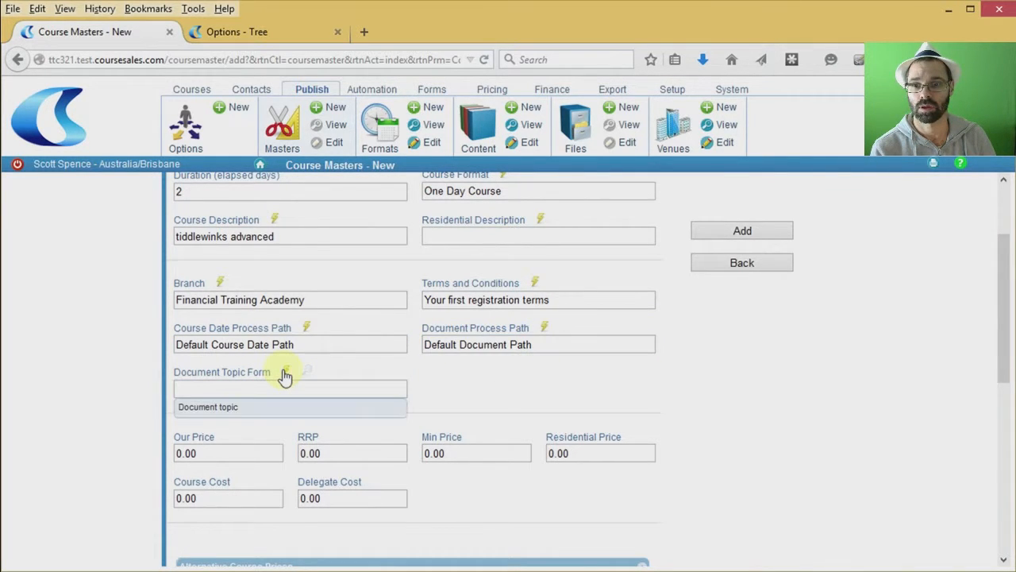
{"action": "left_click", "coordinate": [235, 406]}
Step: Set the course master's Our Price to 200, RRP to 250 and Min Price to 100
{"action": "left_click", "coordinate": [178, 452]}
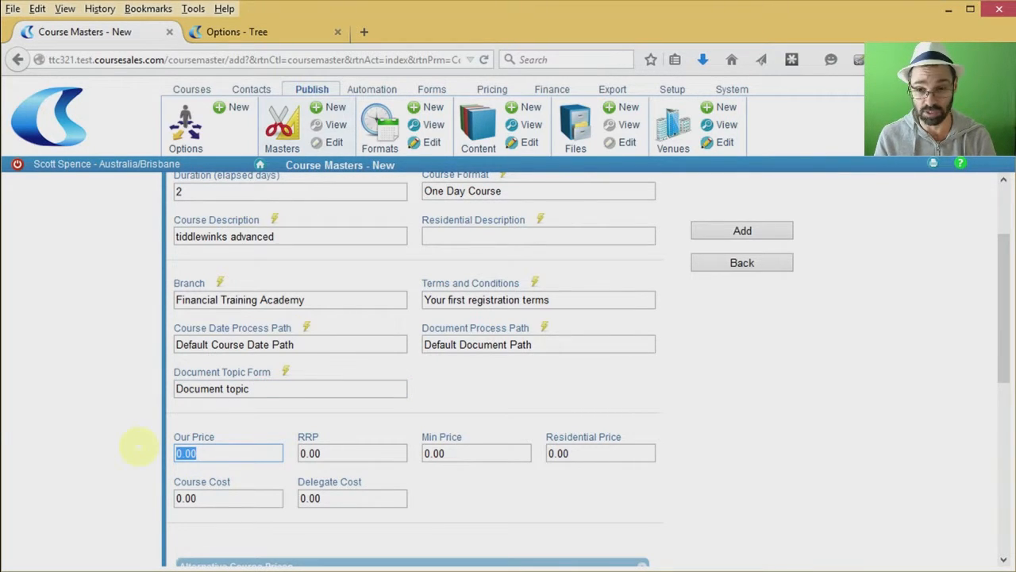
{"action": "type", "text": "200"}
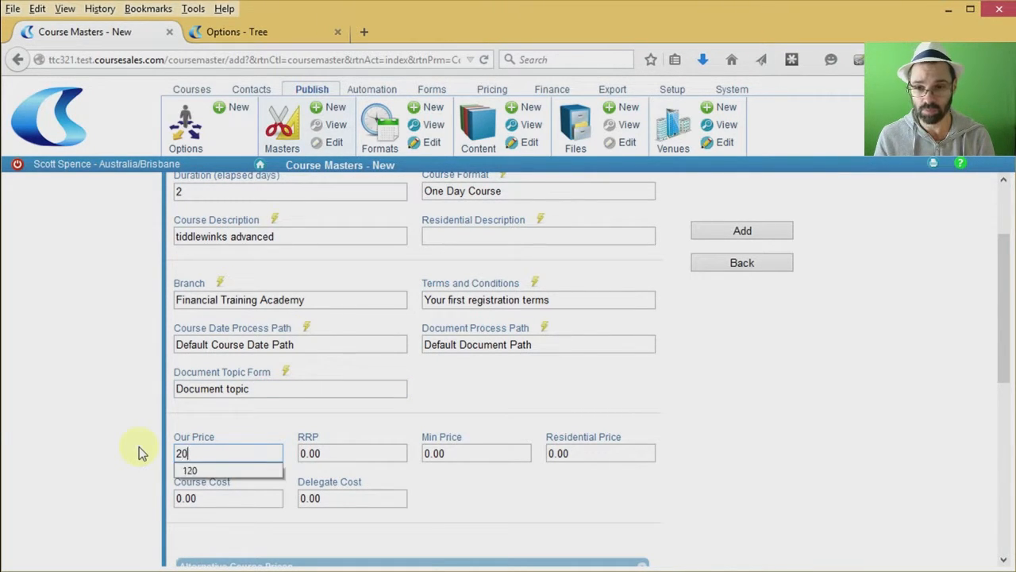
{"action": "key", "text": "Tab"}
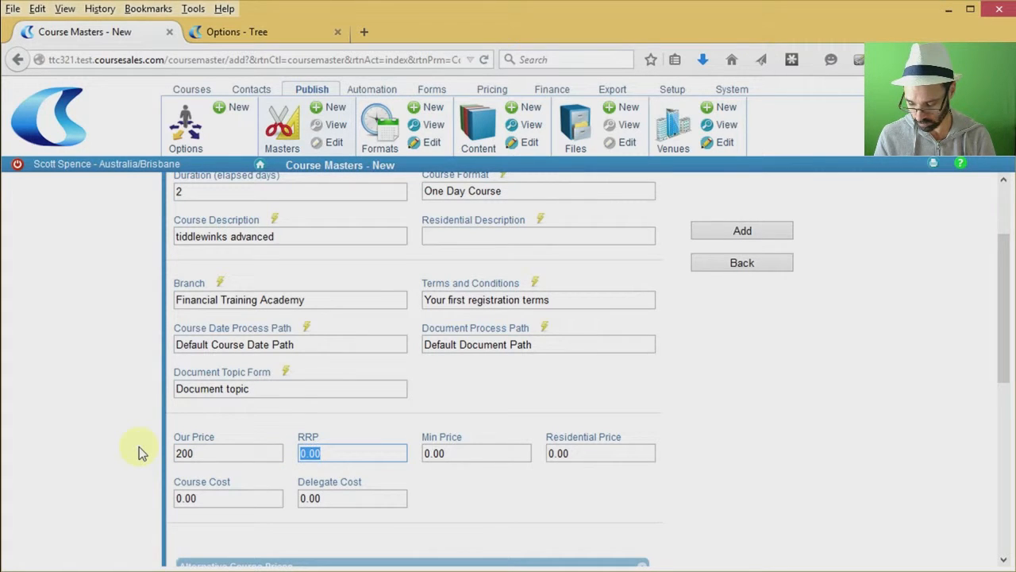
{"action": "type", "text": "250"}
{"action": "key", "text": "Tab"}
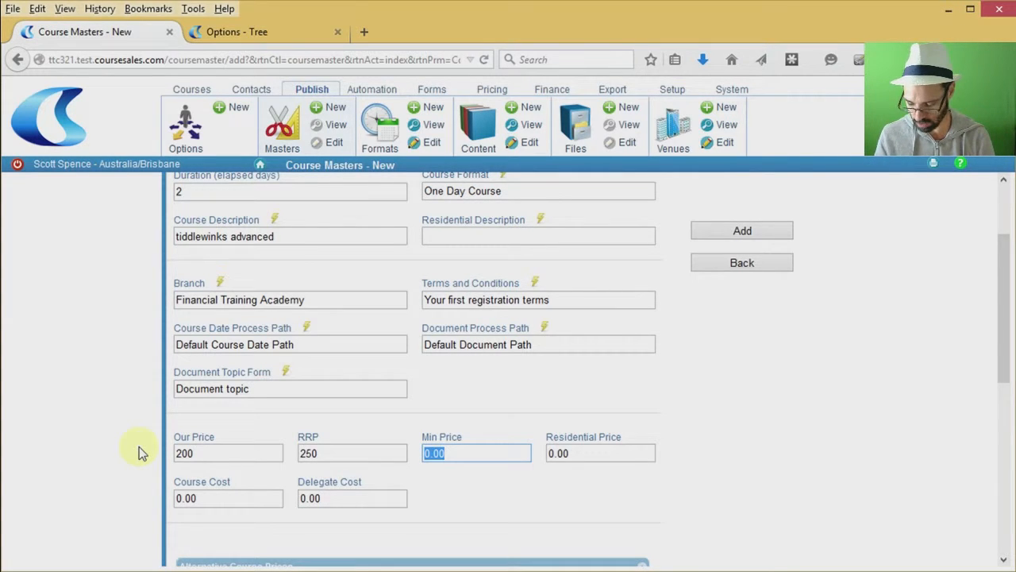
{"action": "type", "text": "100"}
{"action": "key", "text": "Tab"}
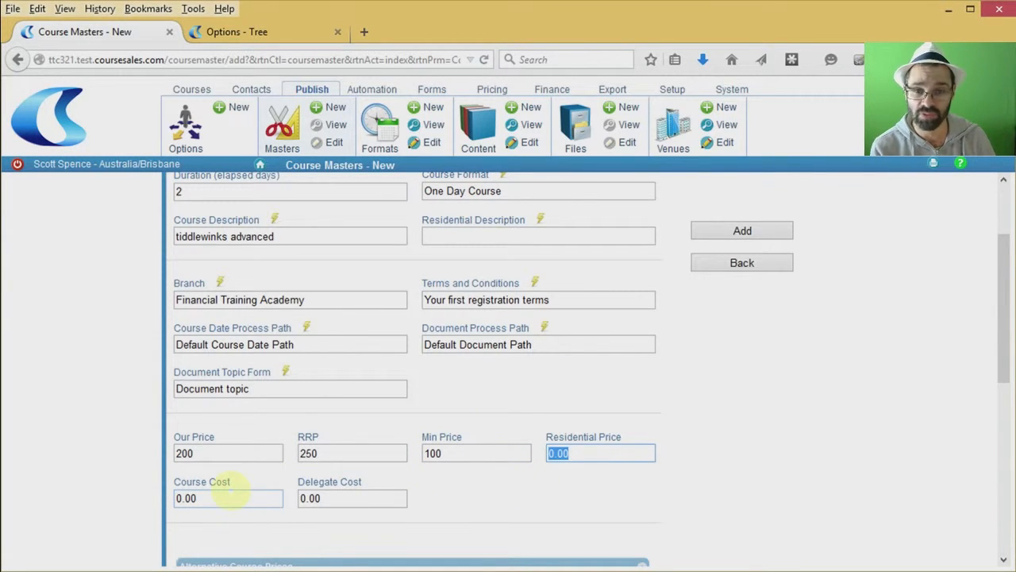
Step: Set the course master's Course Cost to 100
{"action": "left_click", "coordinate": [184, 498]}
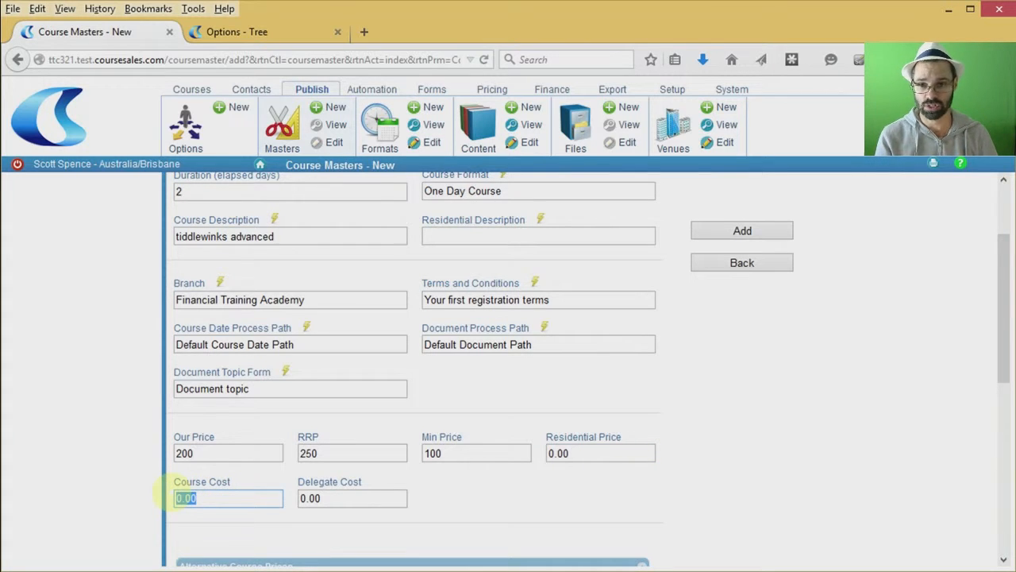
{"action": "type", "text": "100"}
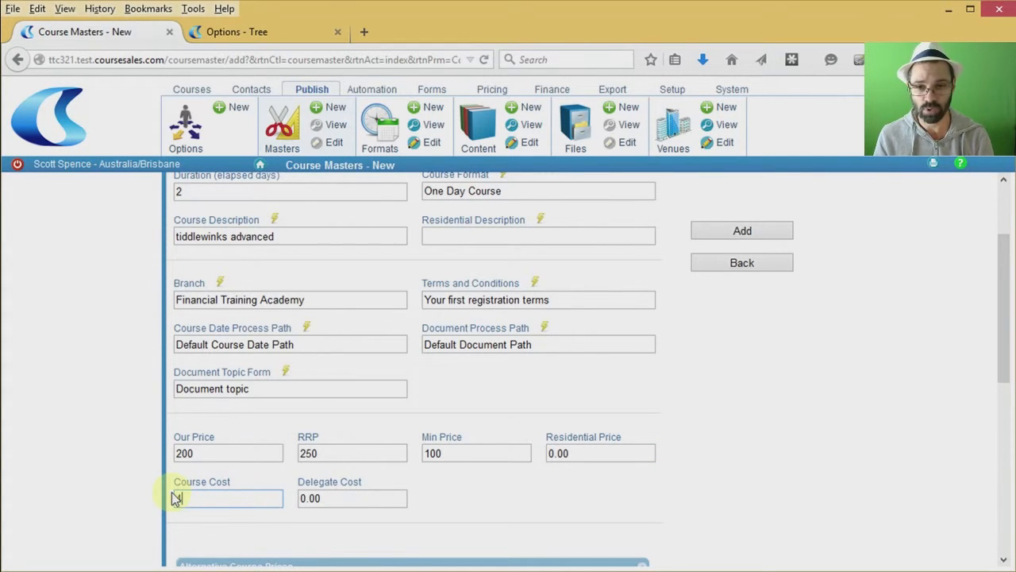
{"action": "key", "text": "Tab"}
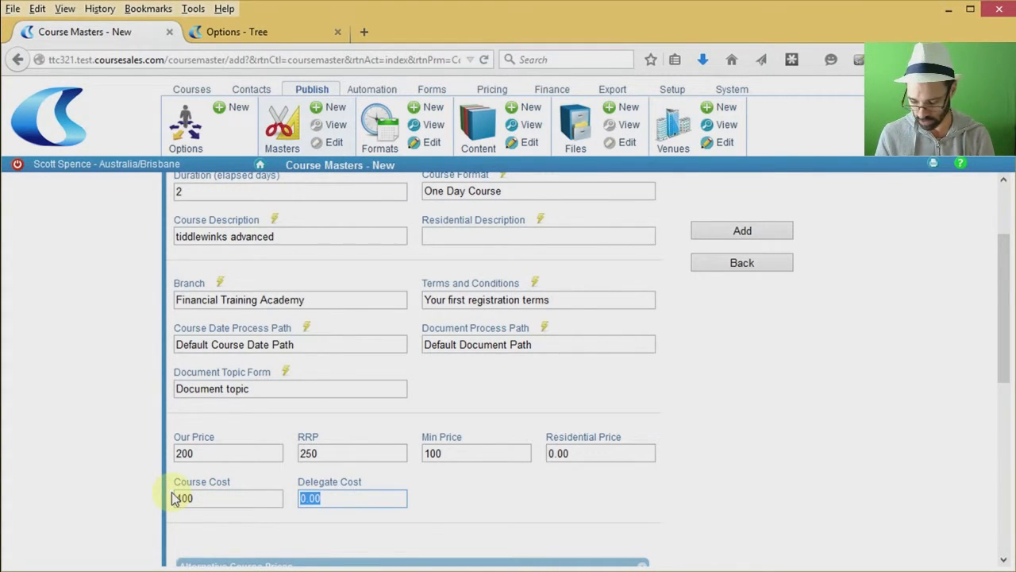
Step: Set the Delegate Cost to 10 and collapse the Alternative Course Prices section
{"action": "type", "text": "10"}
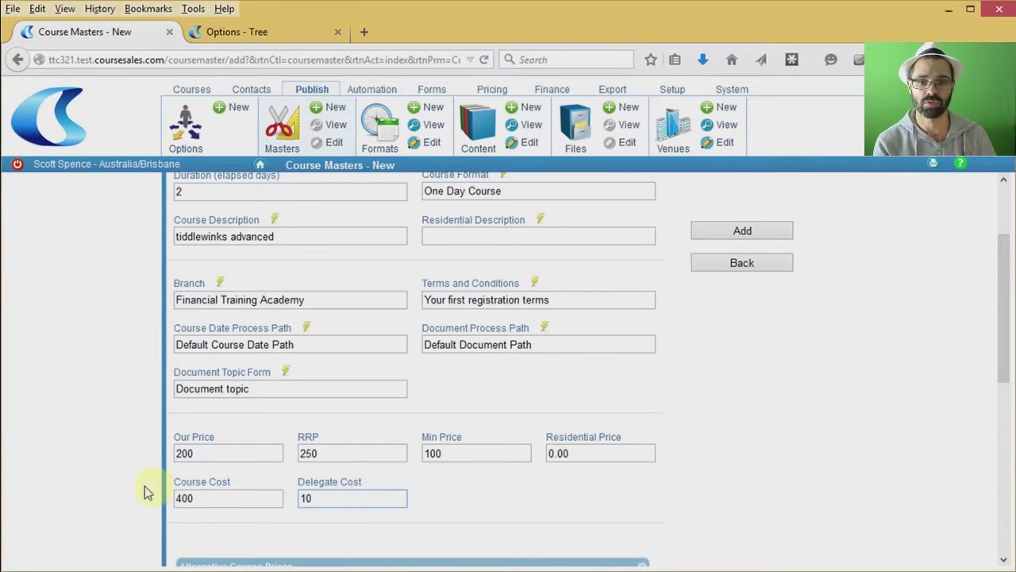
{"action": "scroll", "coordinate": [774, 503], "scroll_direction": "down", "scroll_amount": 5}
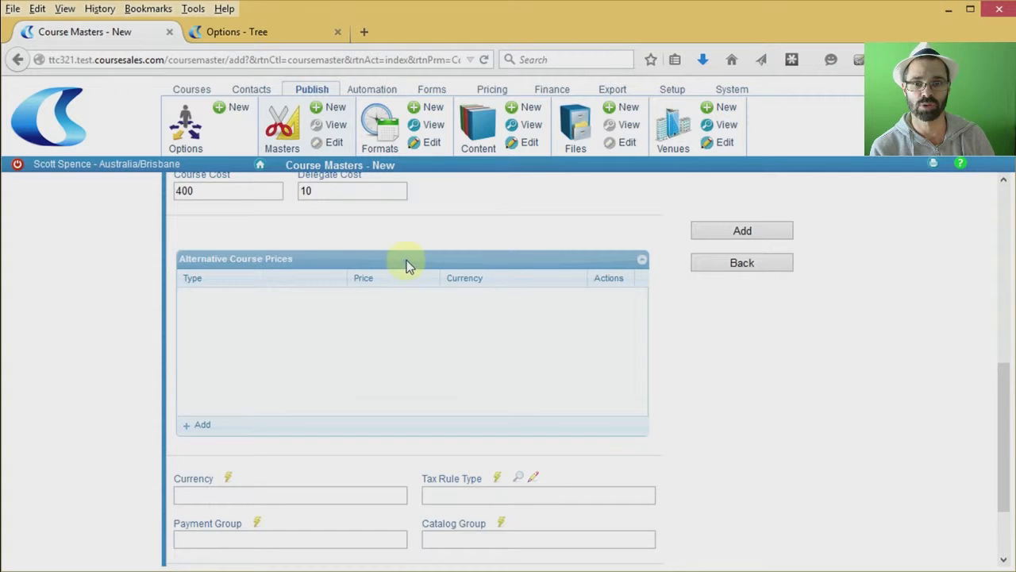
{"action": "left_click", "coordinate": [642, 260]}
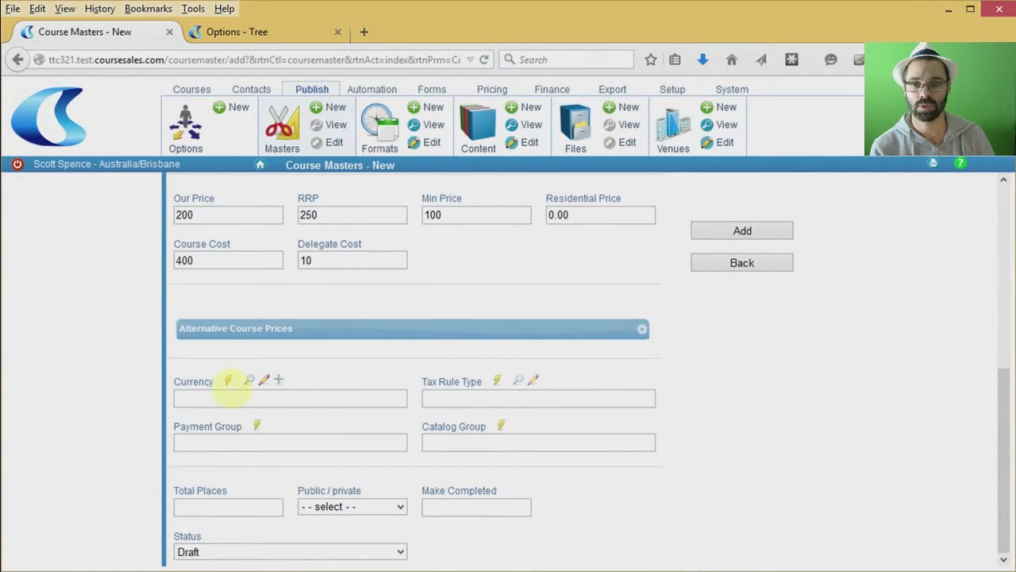
Step: Set the course master's currency to Australia (dollar) and its payment group to Your first Payment Group
{"action": "left_click", "coordinate": [230, 400]}
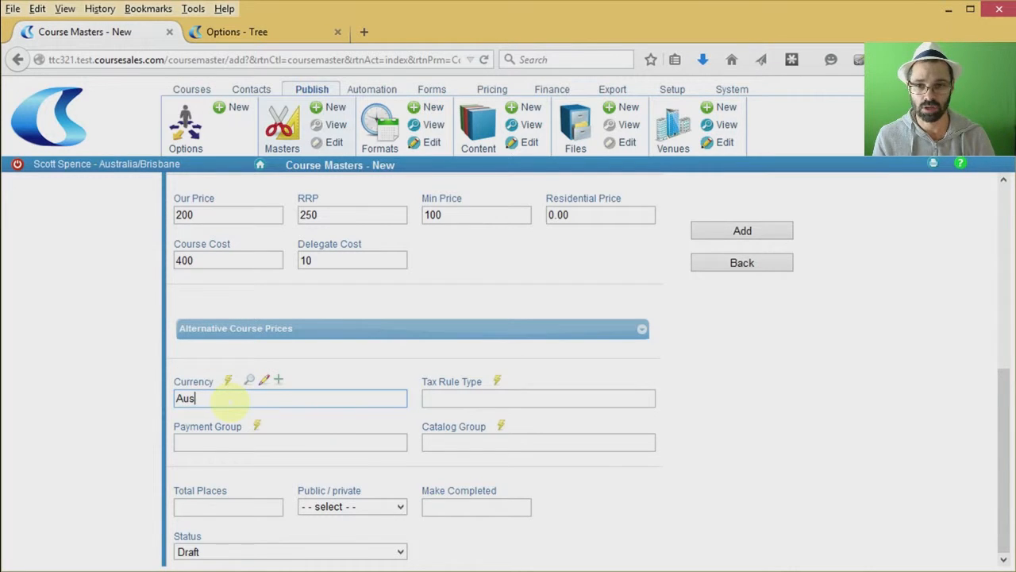
{"action": "left_click", "coordinate": [230, 415]}
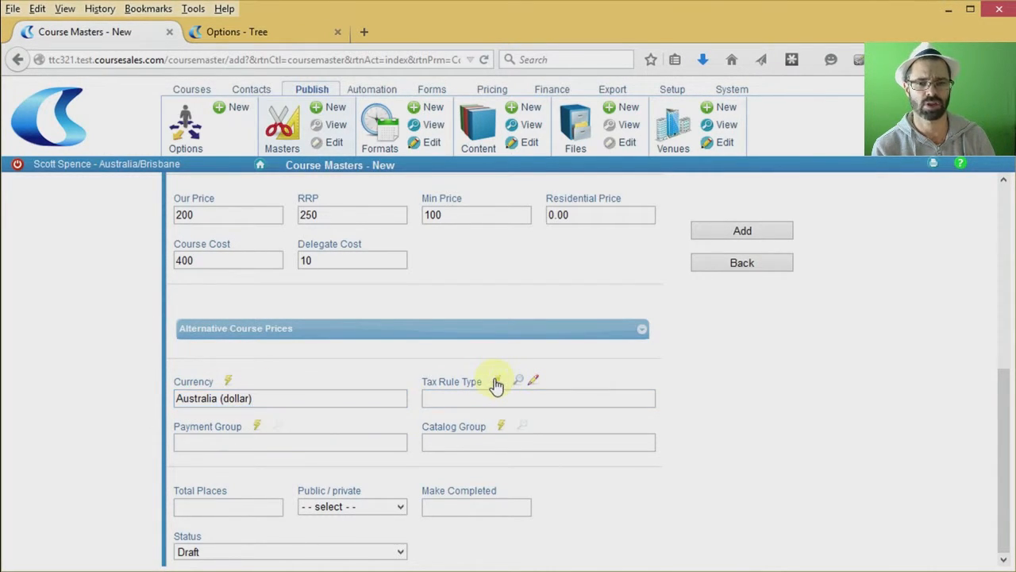
{"action": "left_click", "coordinate": [254, 443]}
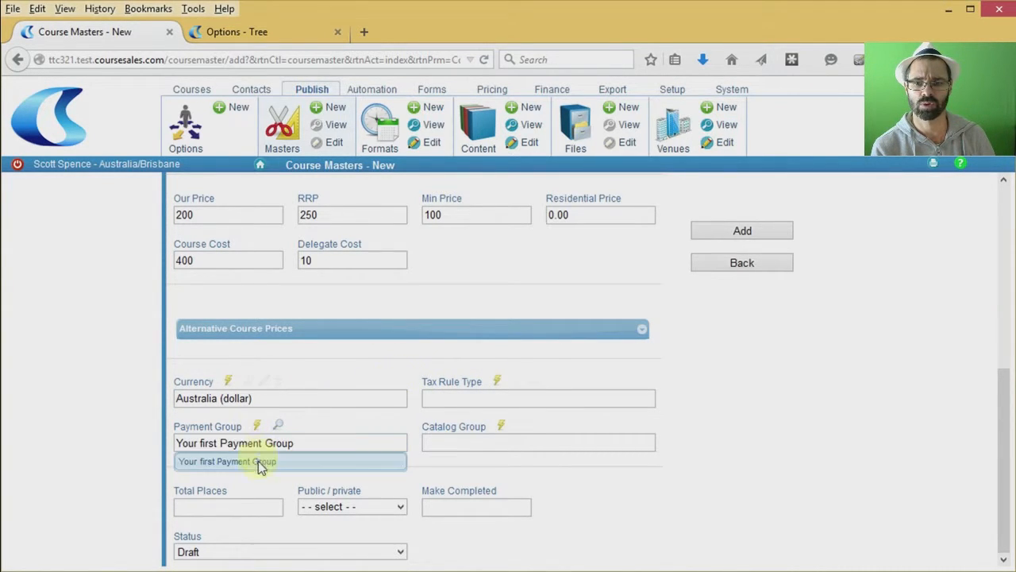
{"action": "left_click", "coordinate": [262, 465]}
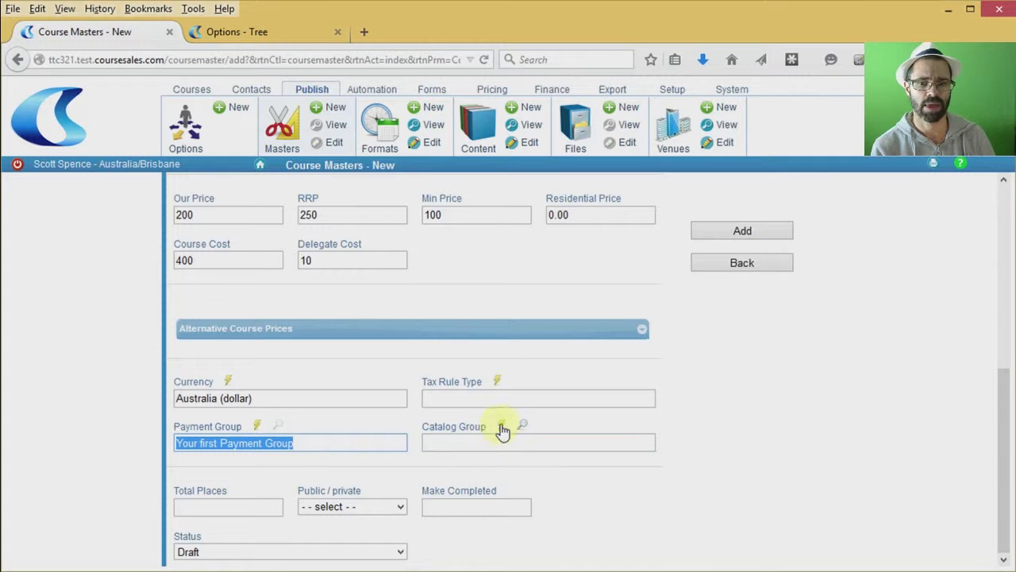
Step: Set the Total Places to 5 and make the course master a Public Course
{"action": "left_click", "coordinate": [256, 507]}
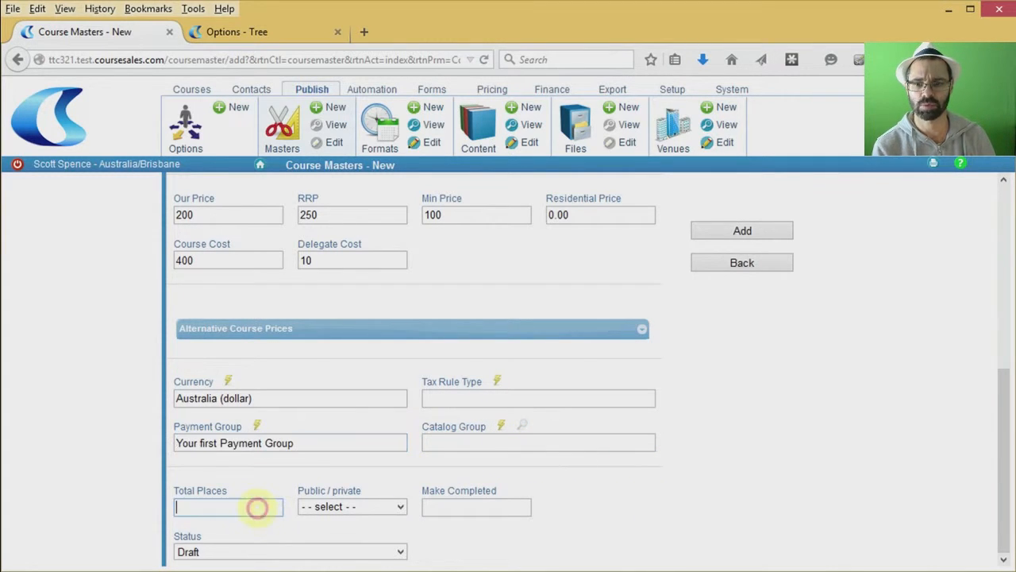
{"action": "type", "text": "5"}
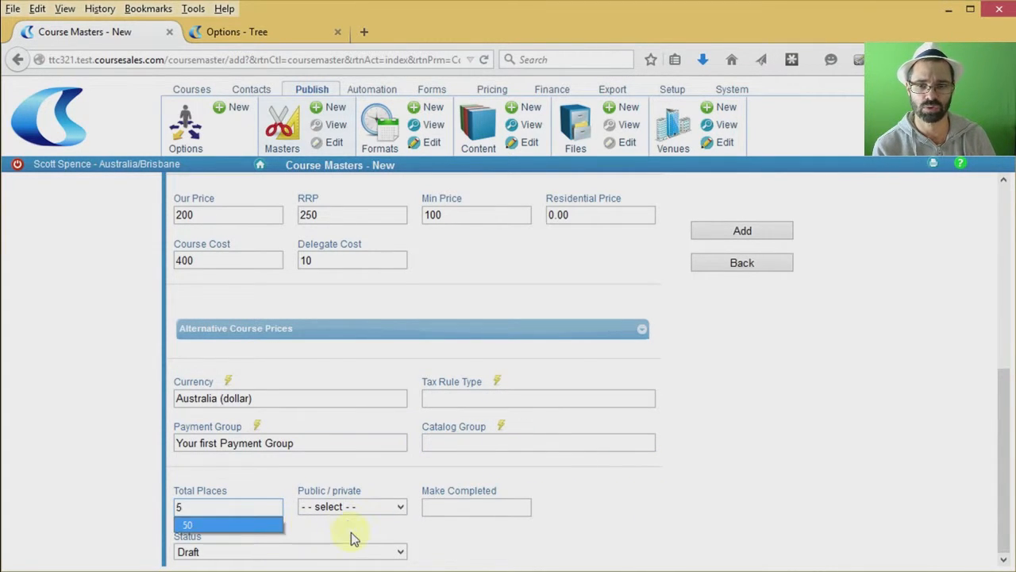
{"action": "left_click", "coordinate": [369, 509]}
{"action": "left_click", "coordinate": [373, 537]}
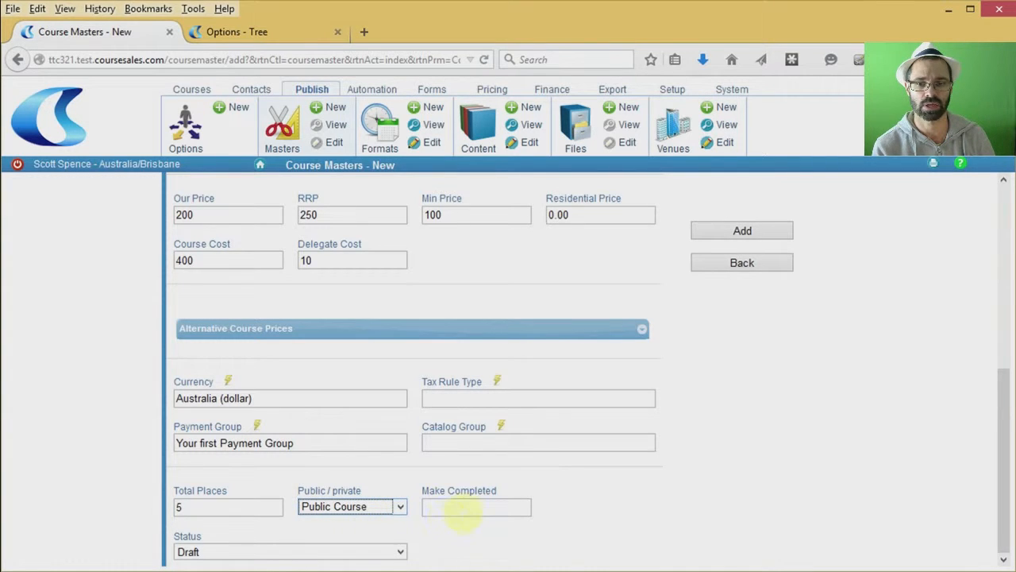
Step: Set the Make Completed offset from the start date to -2
{"action": "mouse_move", "coordinate": [466, 513]}
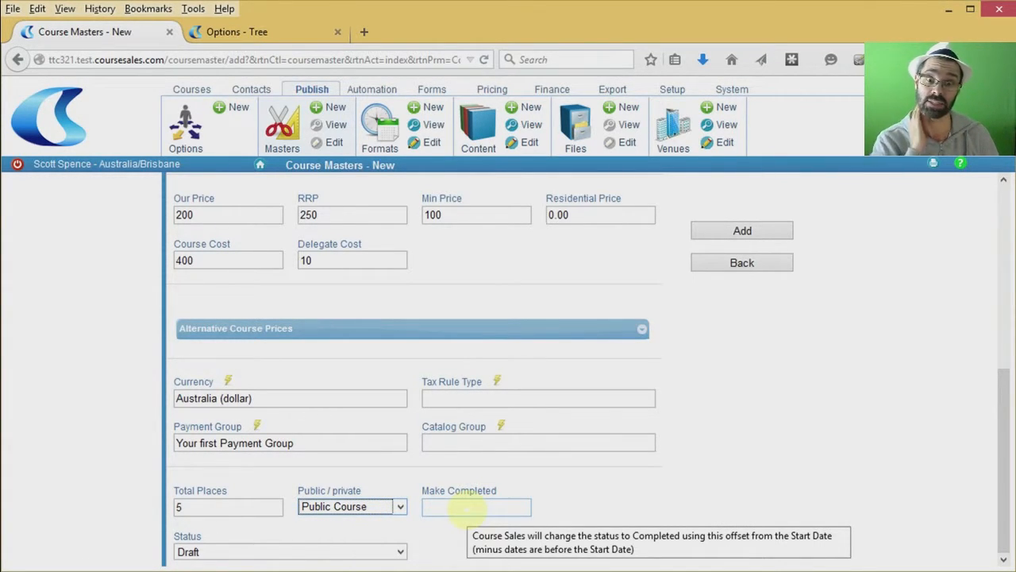
{"action": "left_click", "coordinate": [467, 508]}
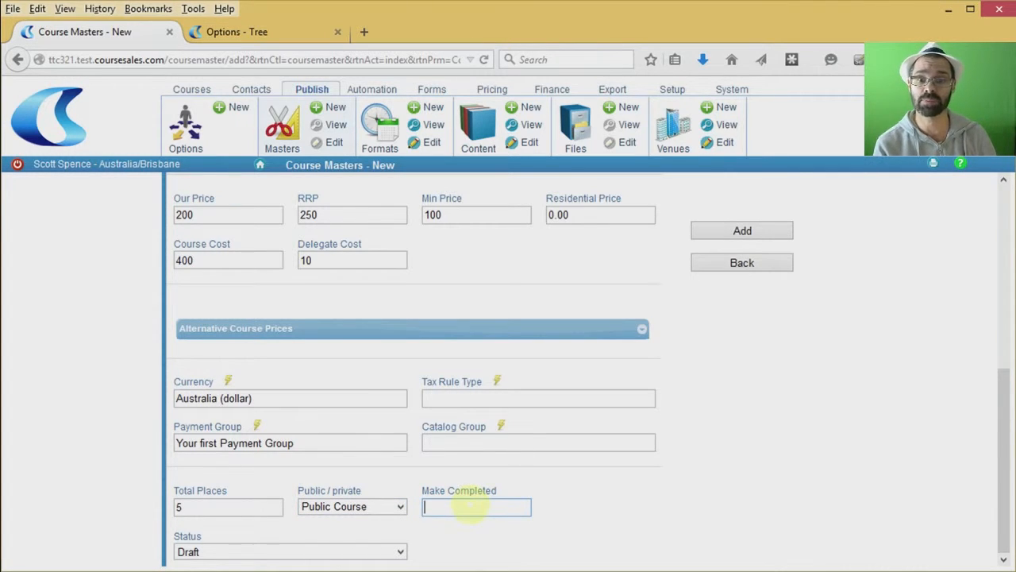
{"action": "mouse_move", "coordinate": [471, 506]}
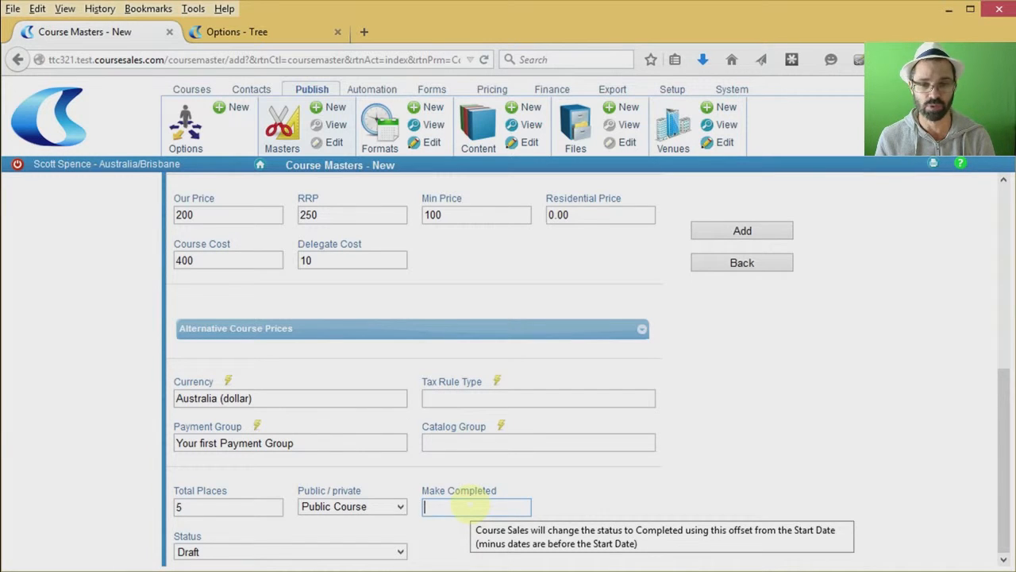
{"action": "type", "text": "-2"}
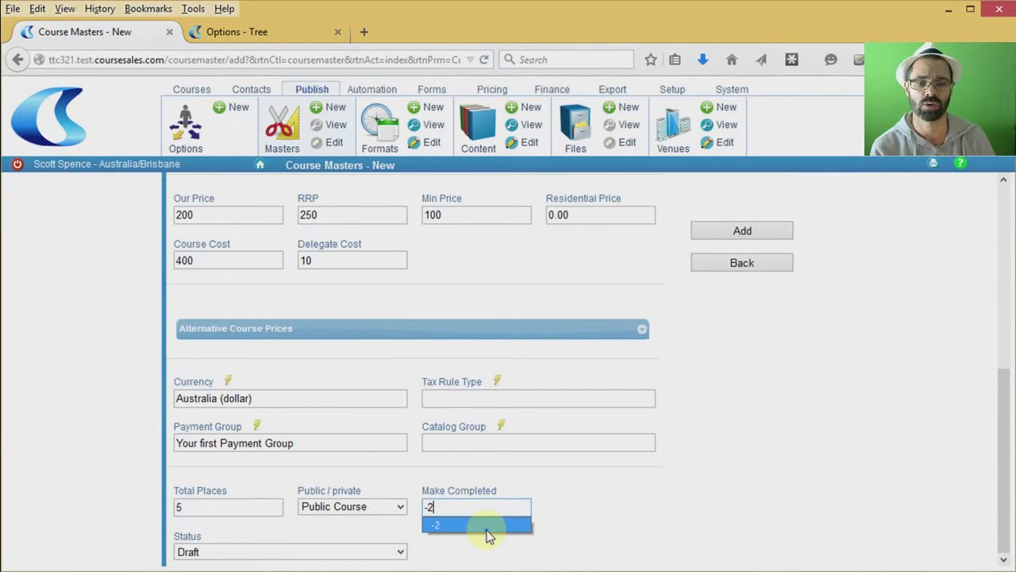
{"action": "left_click", "coordinate": [494, 527]}
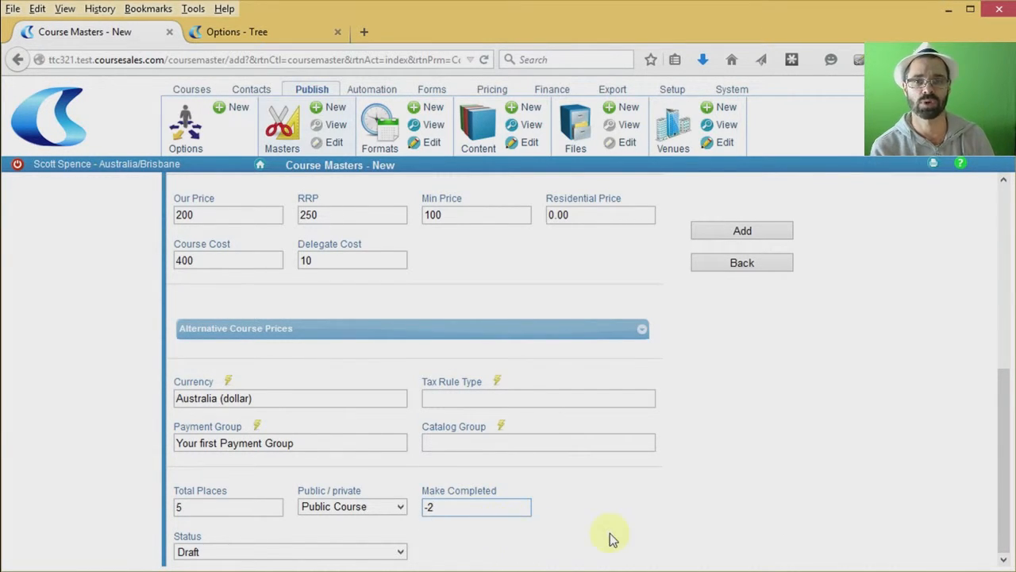
Step: Set the course master's status to Active and add the new course master
{"action": "left_click", "coordinate": [324, 551]}
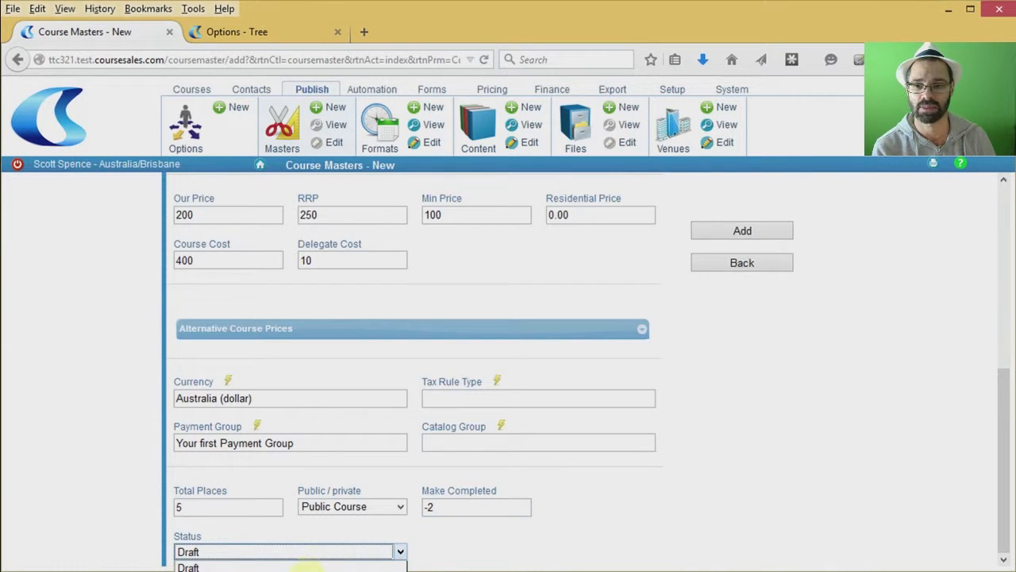
{"action": "left_click", "coordinate": [310, 567]}
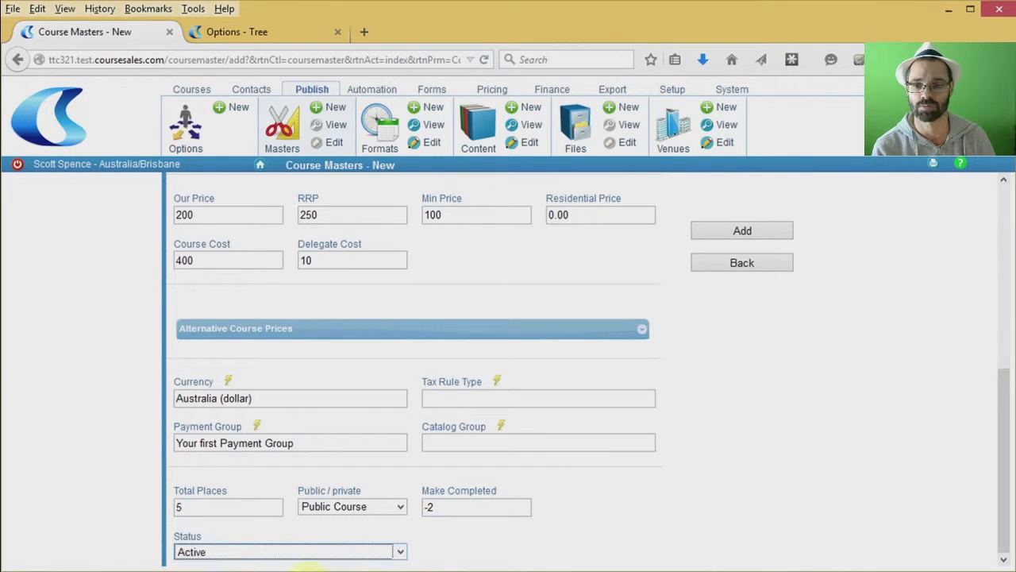
{"action": "left_click", "coordinate": [757, 231]}
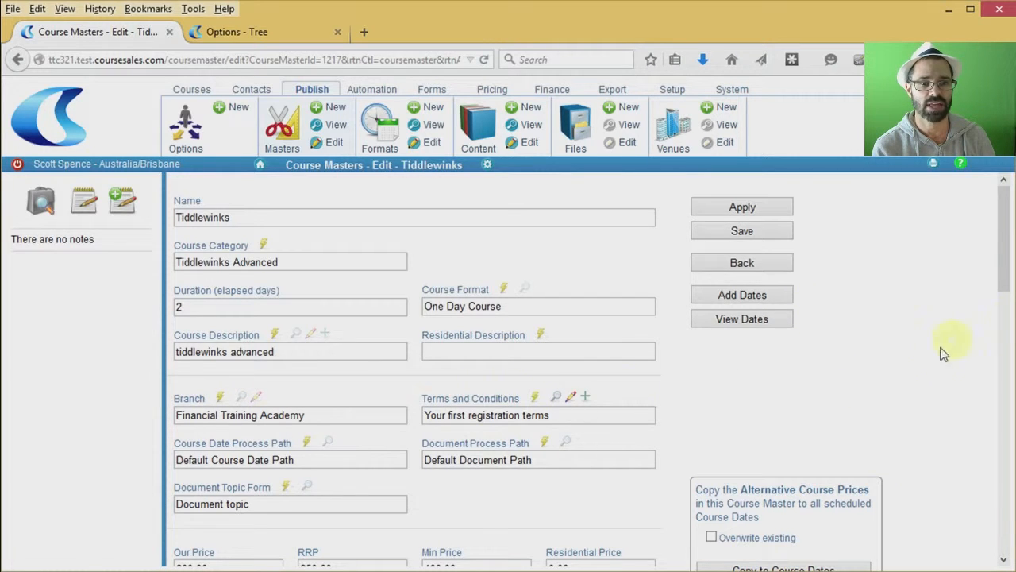
Step: Start adding dates for the Tiddlewinks course master and put 6, 13 and 20 July 2015 in the new dates list
{"action": "left_click", "coordinate": [742, 296]}
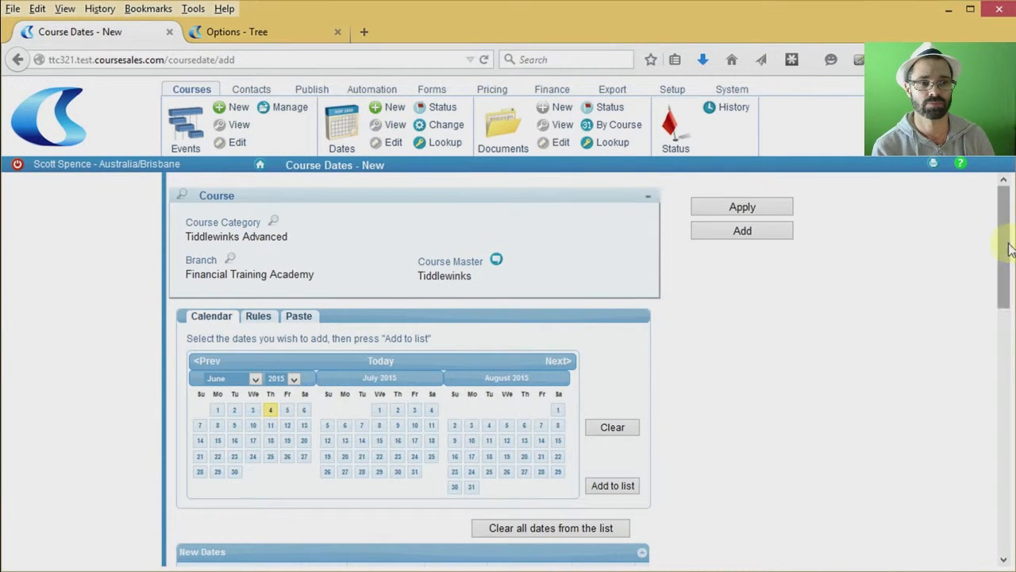
{"action": "left_click_drag", "start_coordinate": [1007, 257], "coordinate": [1005, 288]}
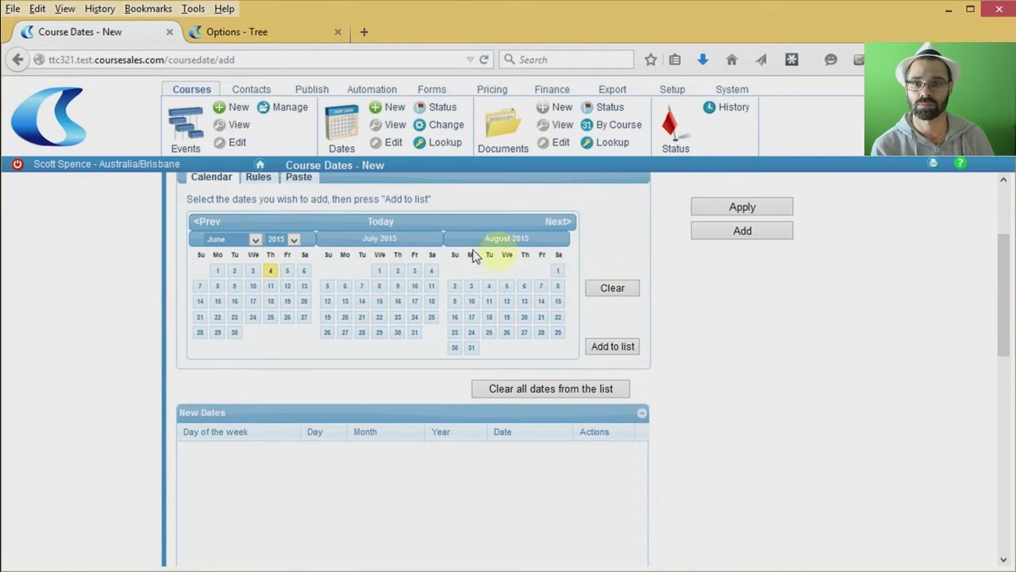
{"action": "left_click", "coordinate": [344, 287]}
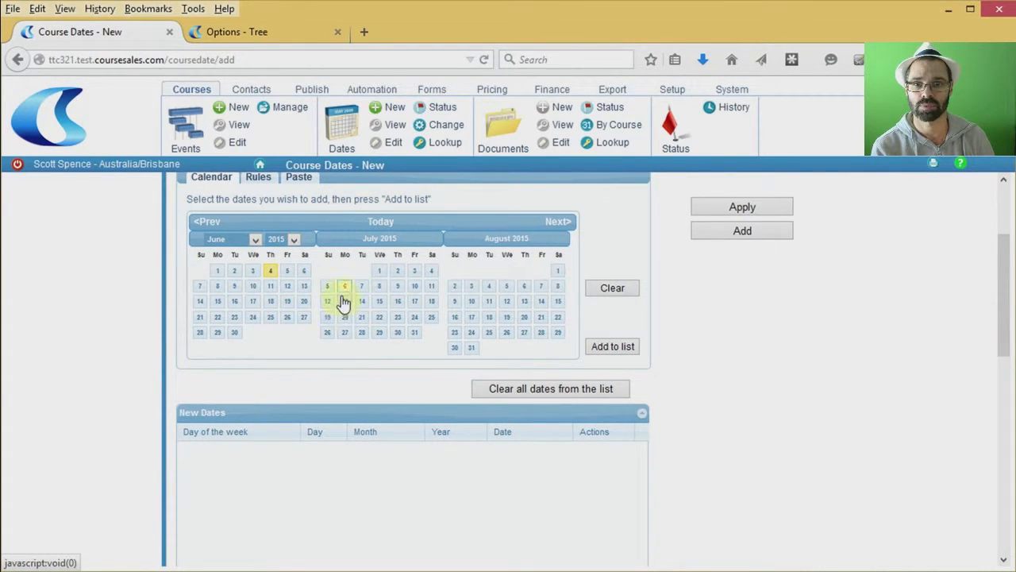
{"action": "left_click", "coordinate": [345, 318]}
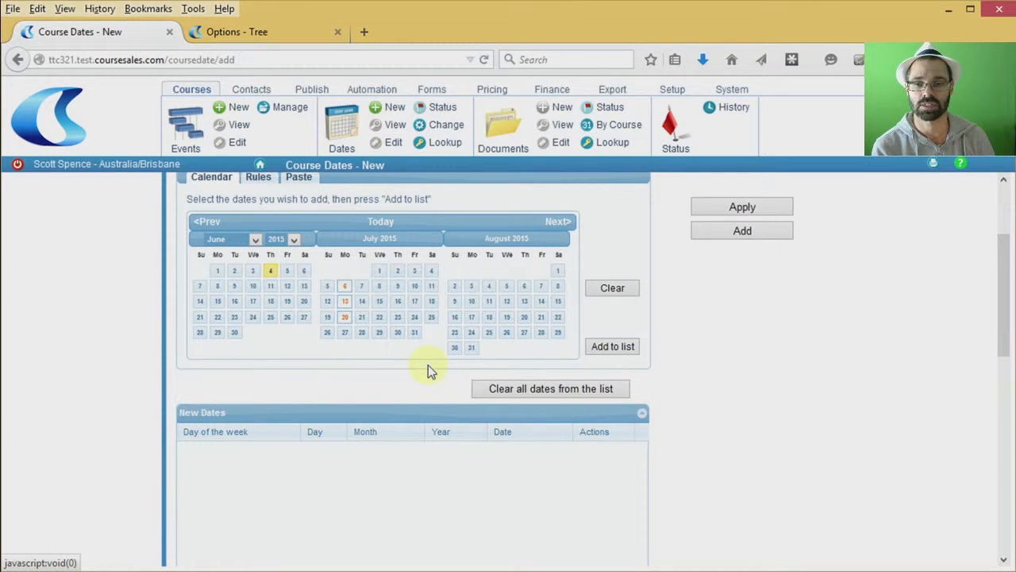
{"action": "left_click", "coordinate": [613, 346]}
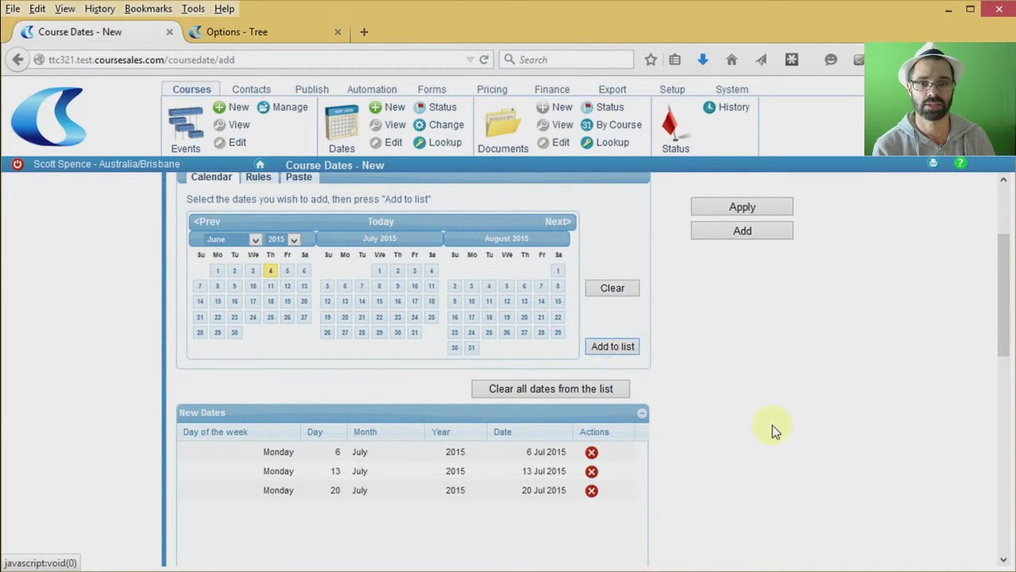
Step: Set the venue of the new course dates to Brisbane Queensland - Marriott - Room 1
{"action": "scroll", "coordinate": [774, 429], "scroll_direction": "down", "scroll_amount": 3}
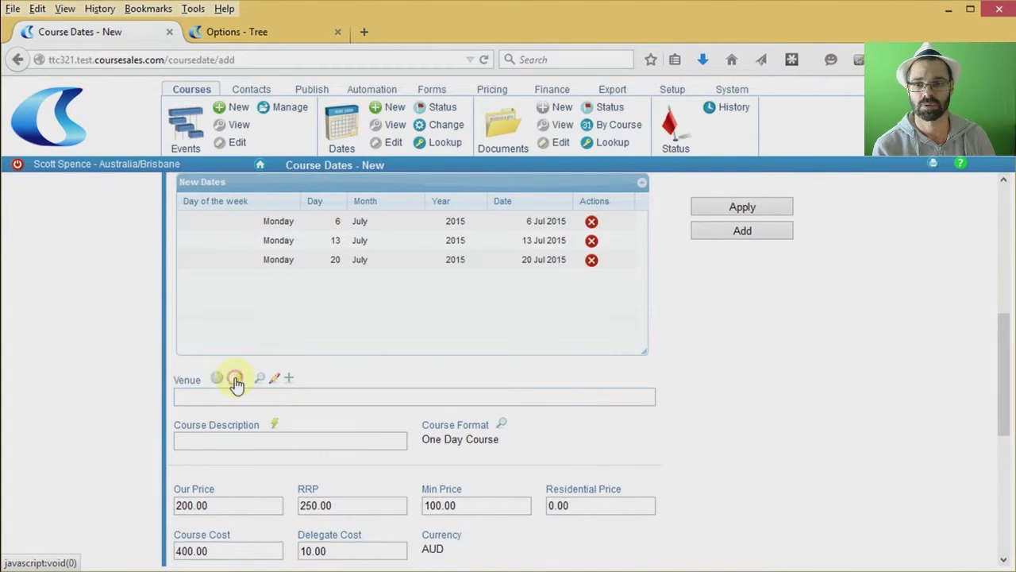
{"action": "left_click", "coordinate": [238, 379]}
{"action": "left_click", "coordinate": [227, 434]}
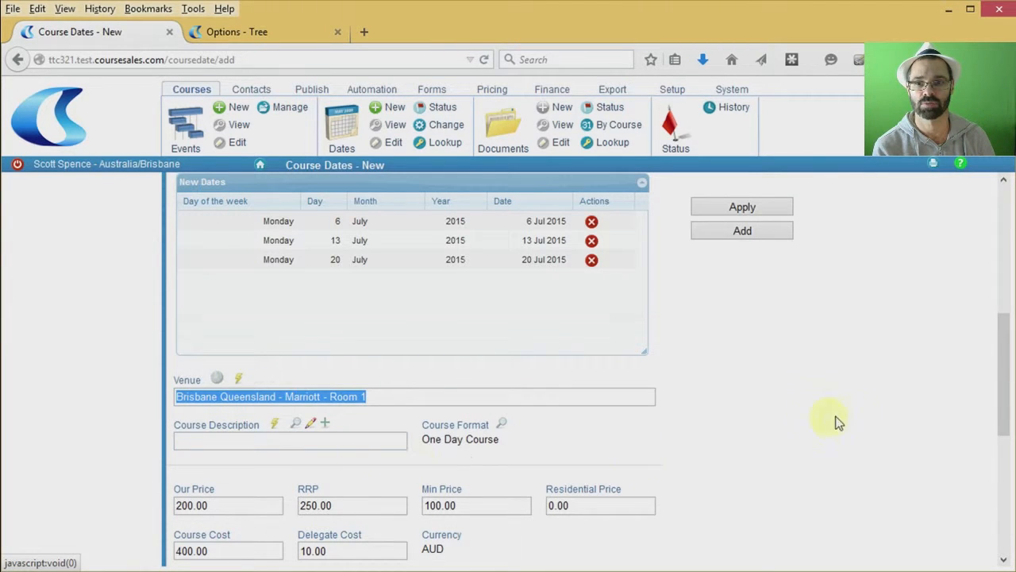
Step: Review the remaining settings of the new course dates and add the dates
{"action": "scroll", "coordinate": [857, 416], "scroll_direction": "down", "scroll_amount": 3}
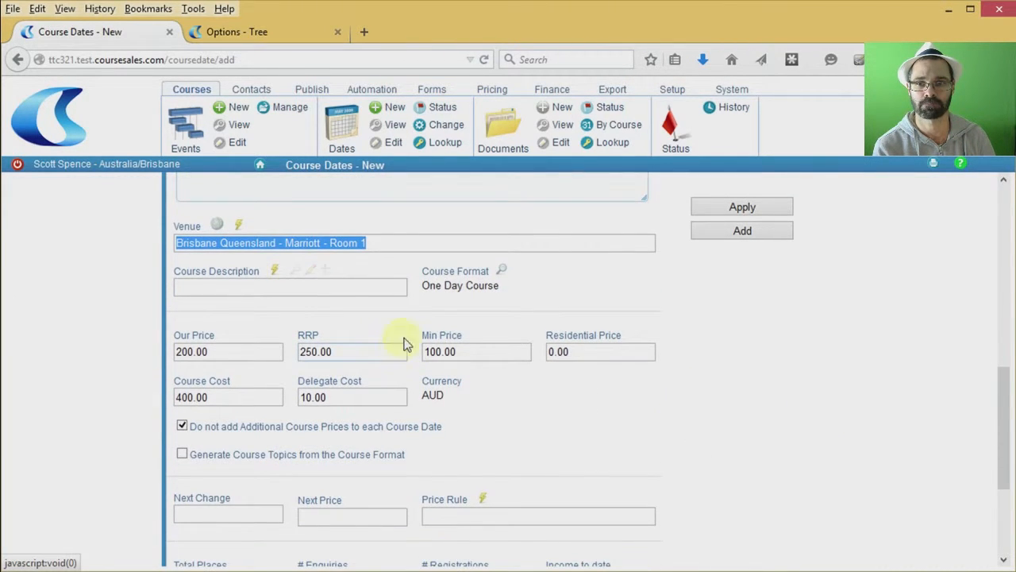
{"action": "left_click_drag", "start_coordinate": [1006, 401], "coordinate": [1006, 506]}
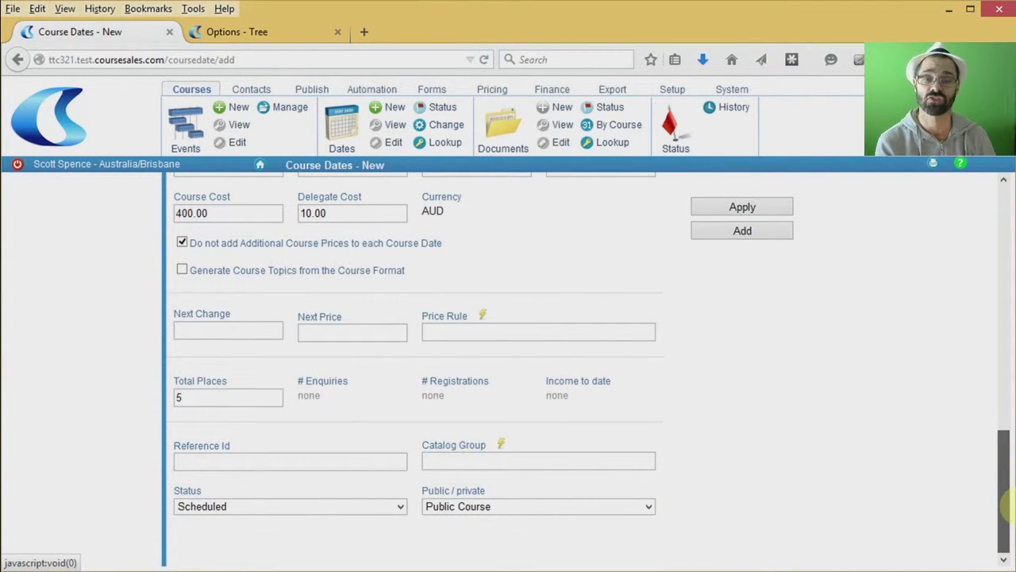
{"action": "left_click_drag", "start_coordinate": [1007, 505], "coordinate": [930, 220]}
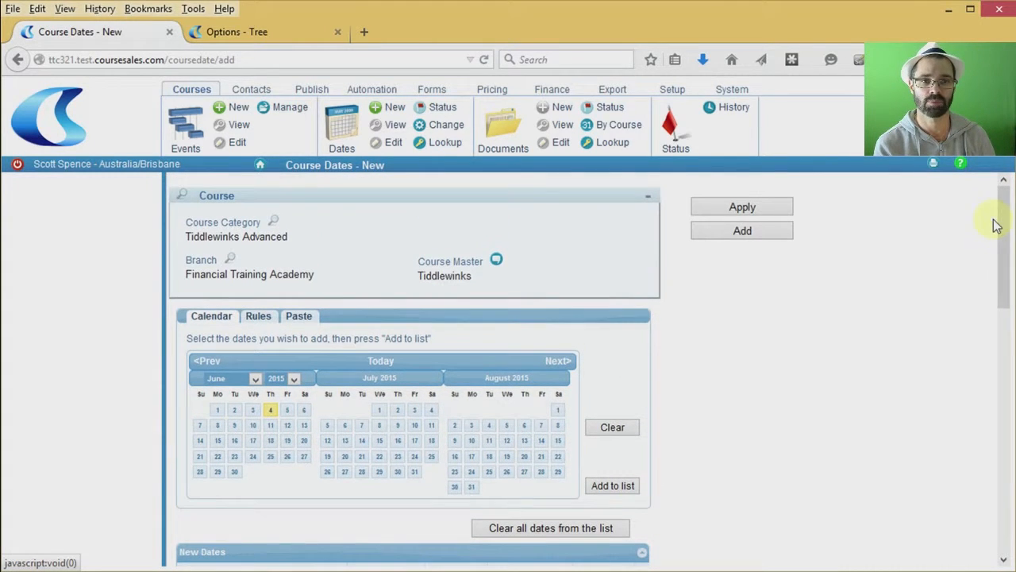
{"action": "left_click", "coordinate": [761, 231]}
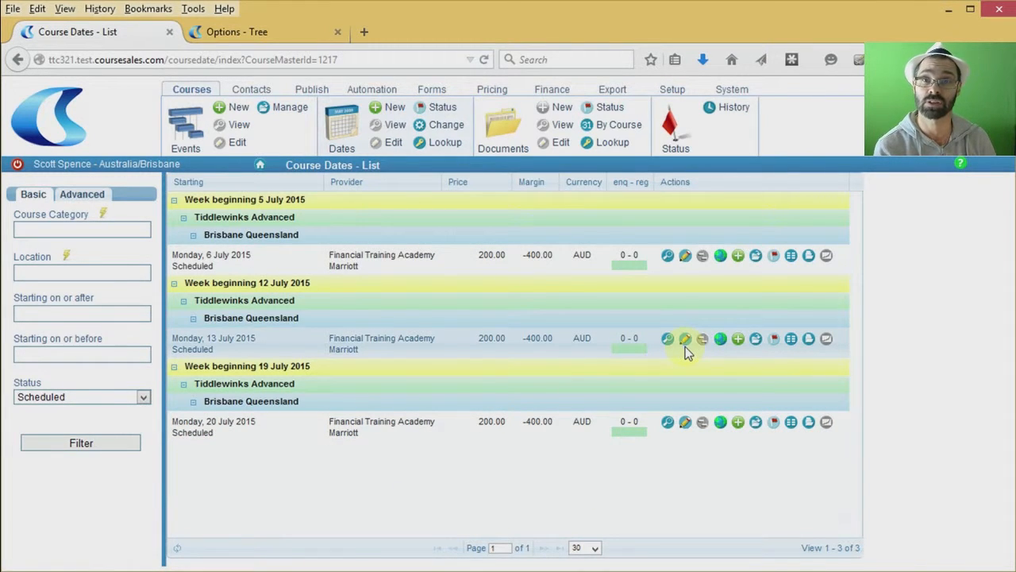
Step: Open the 6 July 2015 course date for editing, and from it open the Tiddlewinks course master for editing
{"action": "left_click", "coordinate": [687, 259]}
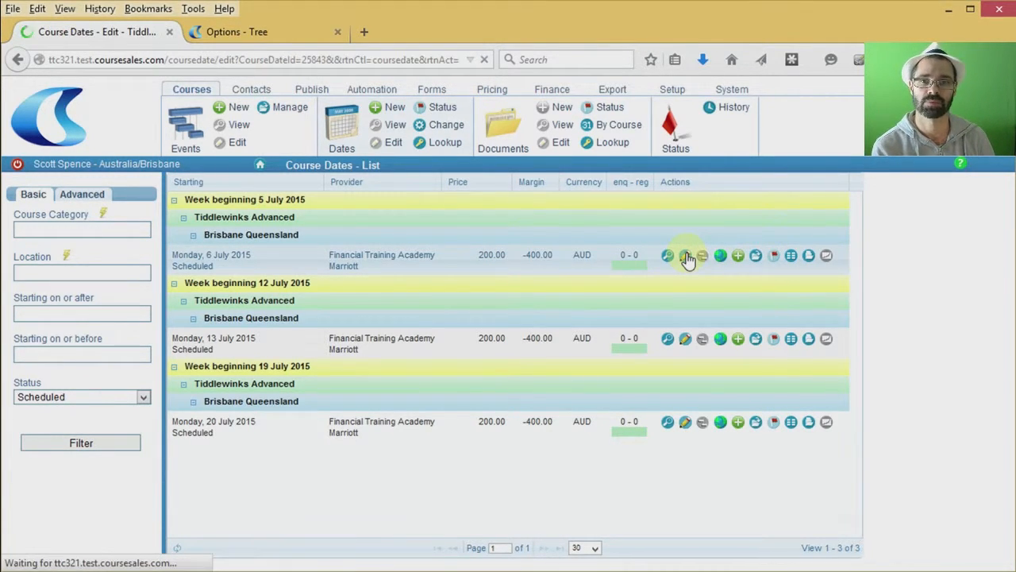
{"action": "left_click", "coordinate": [306, 87]}
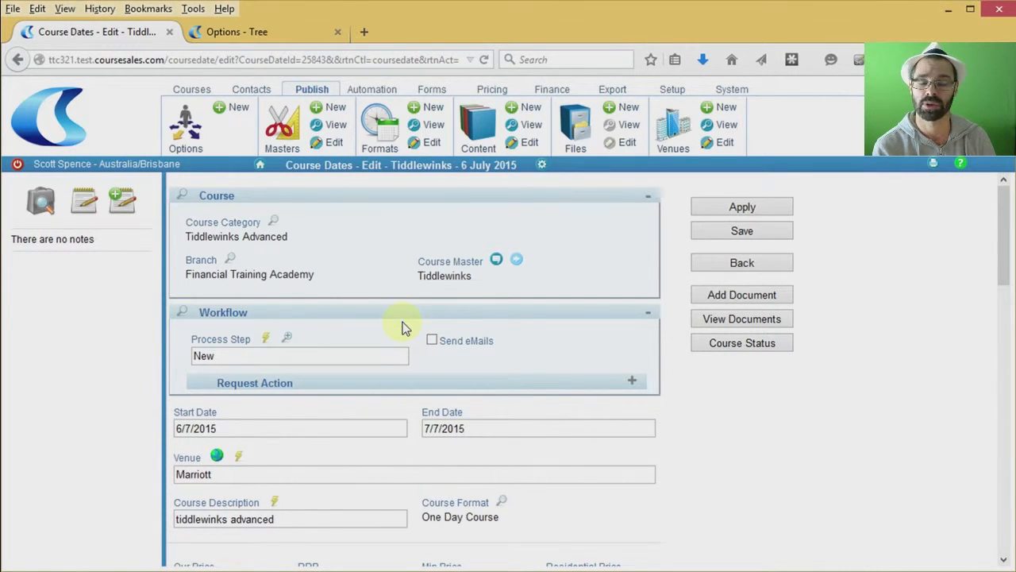
{"action": "left_click", "coordinate": [331, 143]}
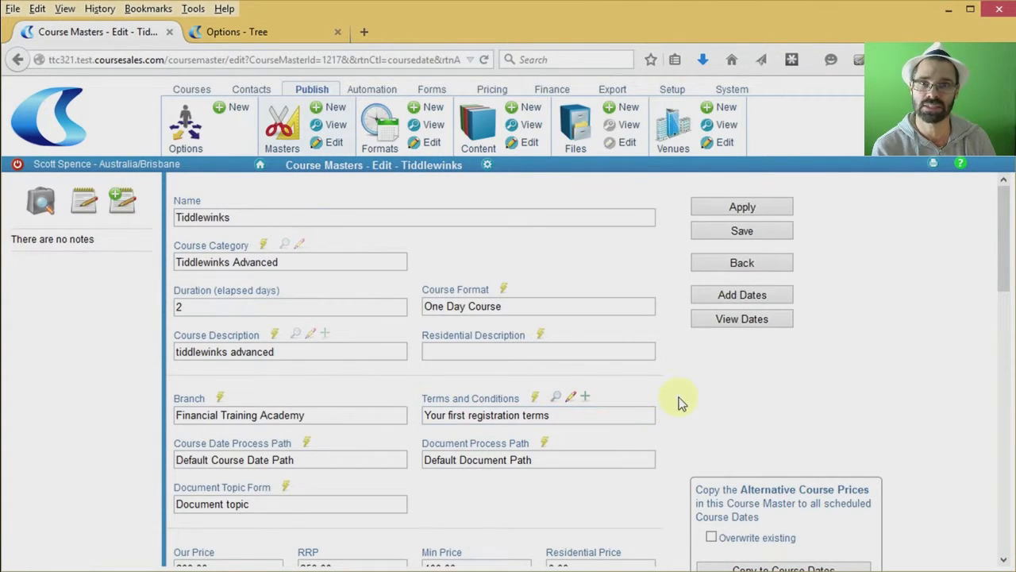
Step: Link the listed person with the Trainer role to the Tiddlewinks course master and save the course master
{"action": "left_click_drag", "start_coordinate": [1002, 257], "coordinate": [1003, 508]}
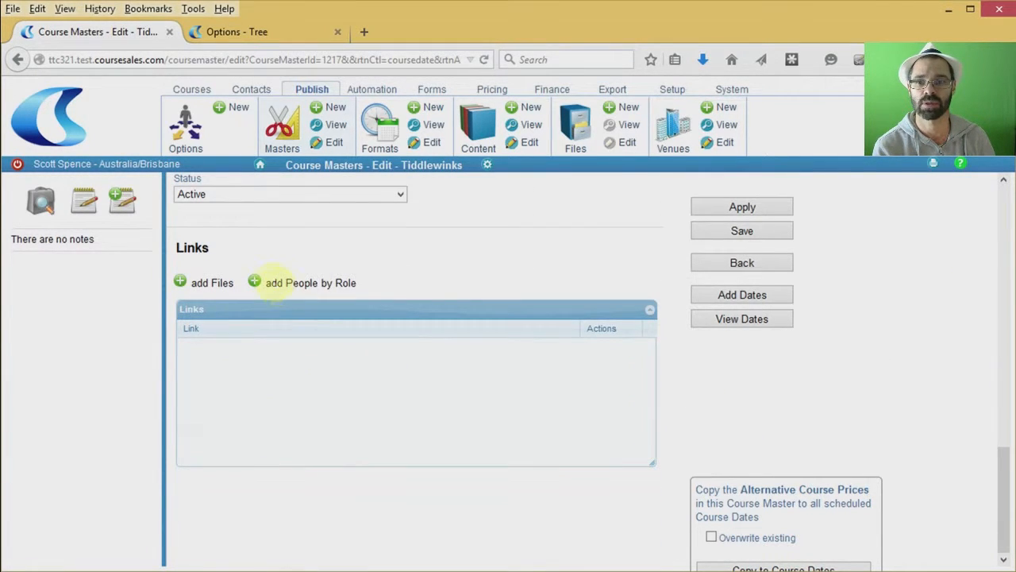
{"action": "left_click", "coordinate": [258, 284]}
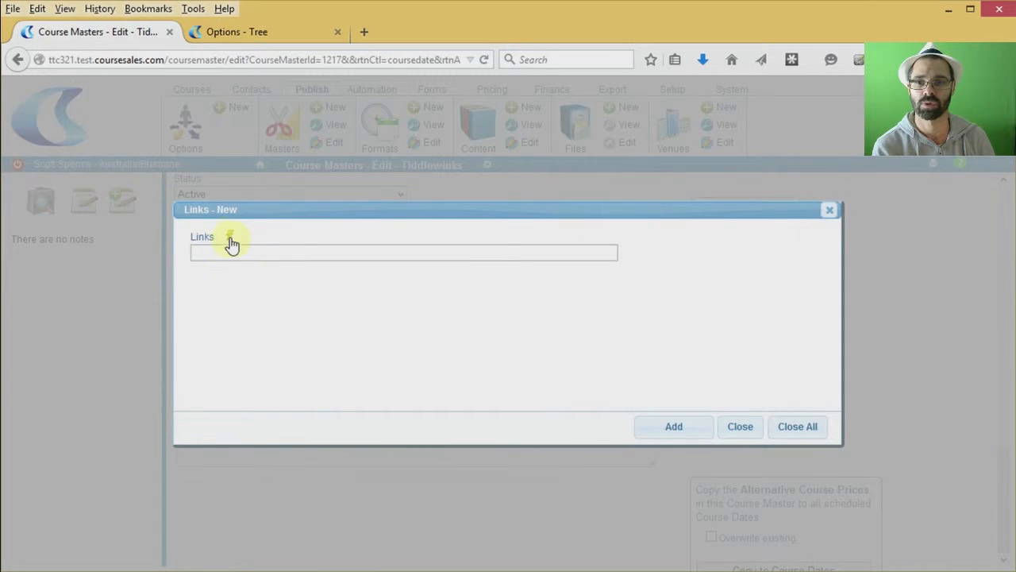
{"action": "left_click", "coordinate": [230, 238]}
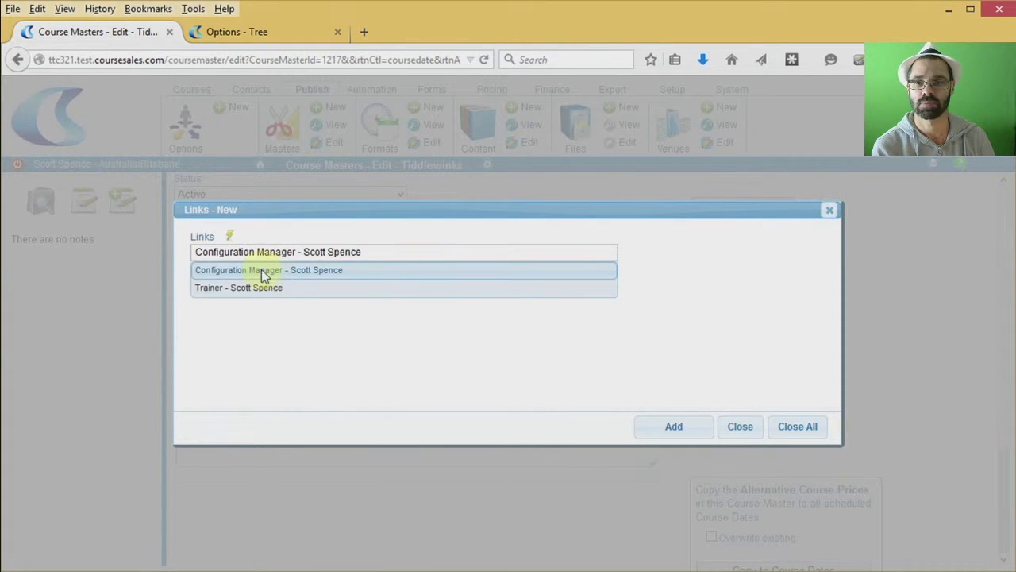
{"action": "left_click", "coordinate": [245, 288]}
{"action": "left_click", "coordinate": [671, 427]}
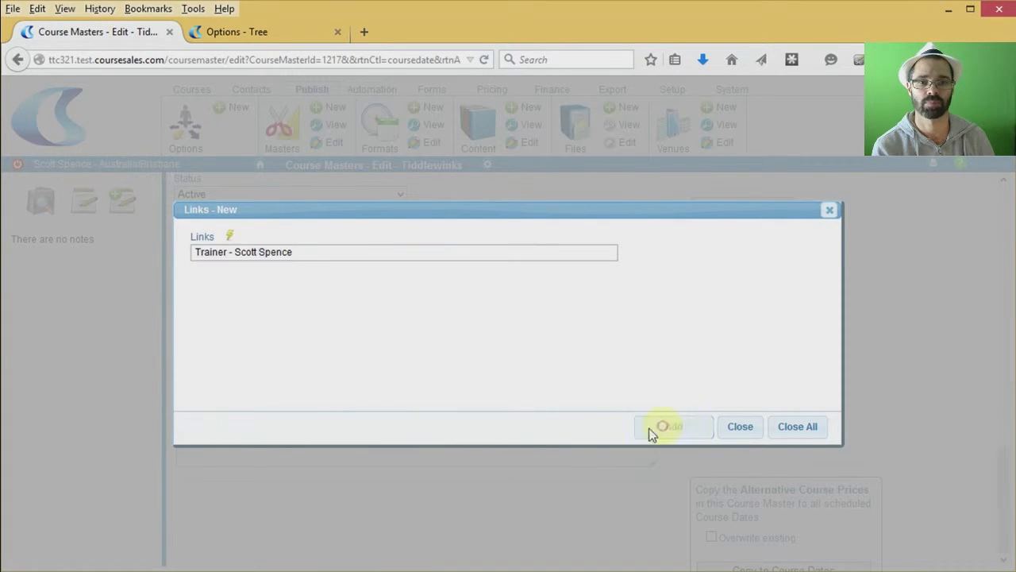
{"action": "left_click", "coordinate": [735, 428]}
{"action": "left_click", "coordinate": [722, 236]}
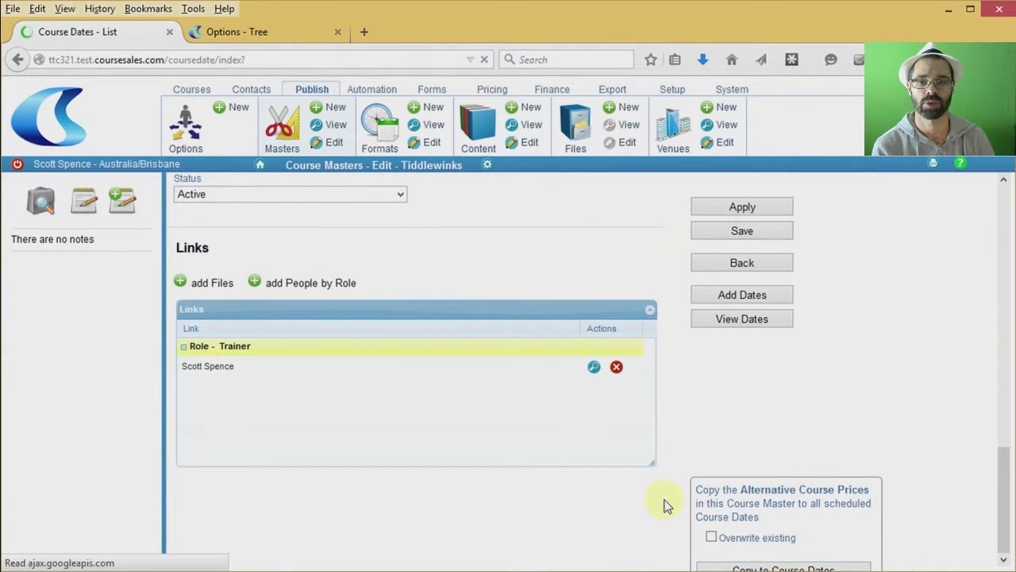